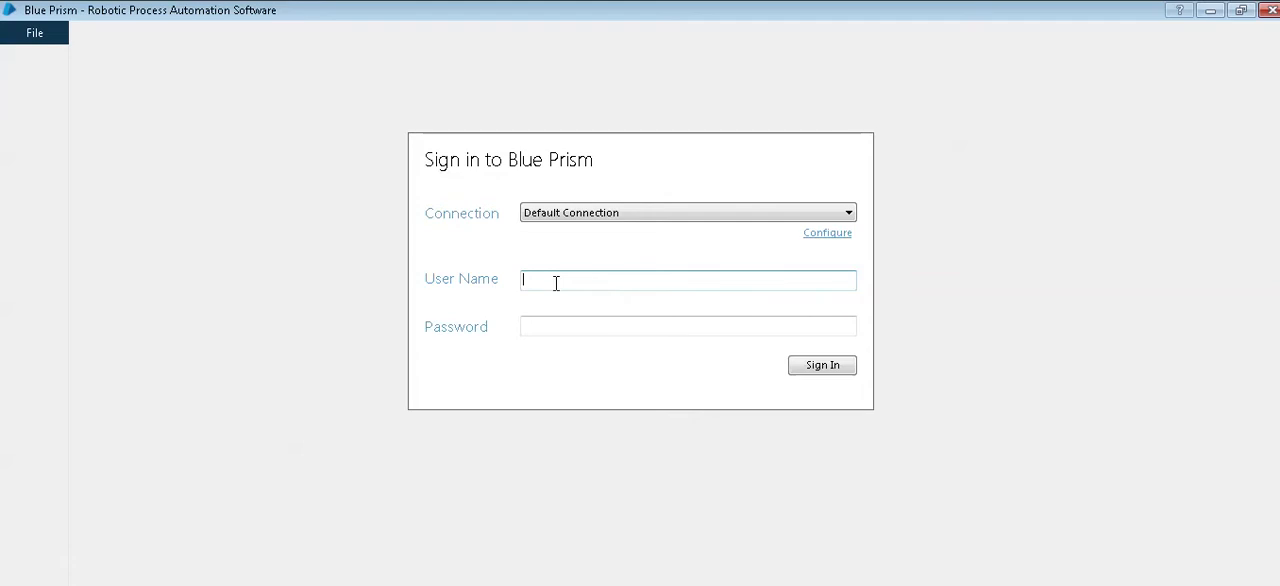
Step: Sign in to Blue Prism on the Default Connection with the user name admin and the account password
text(admin)
key(Tab)
text(a)
key(BackSpace)
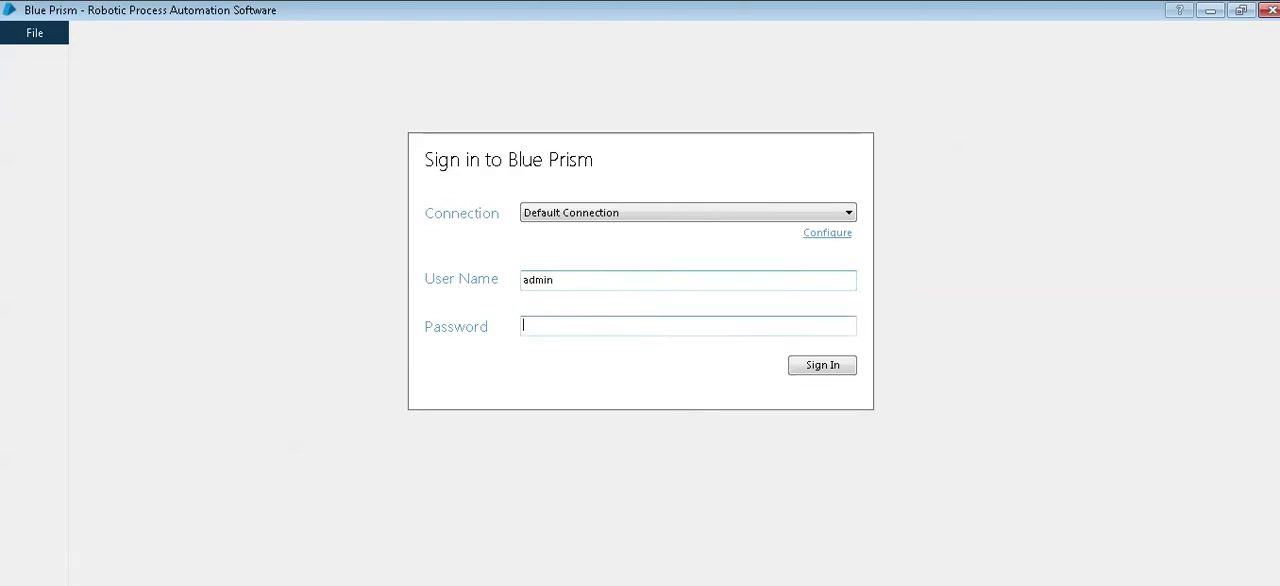
text(•••••••••)
click(824, 369)
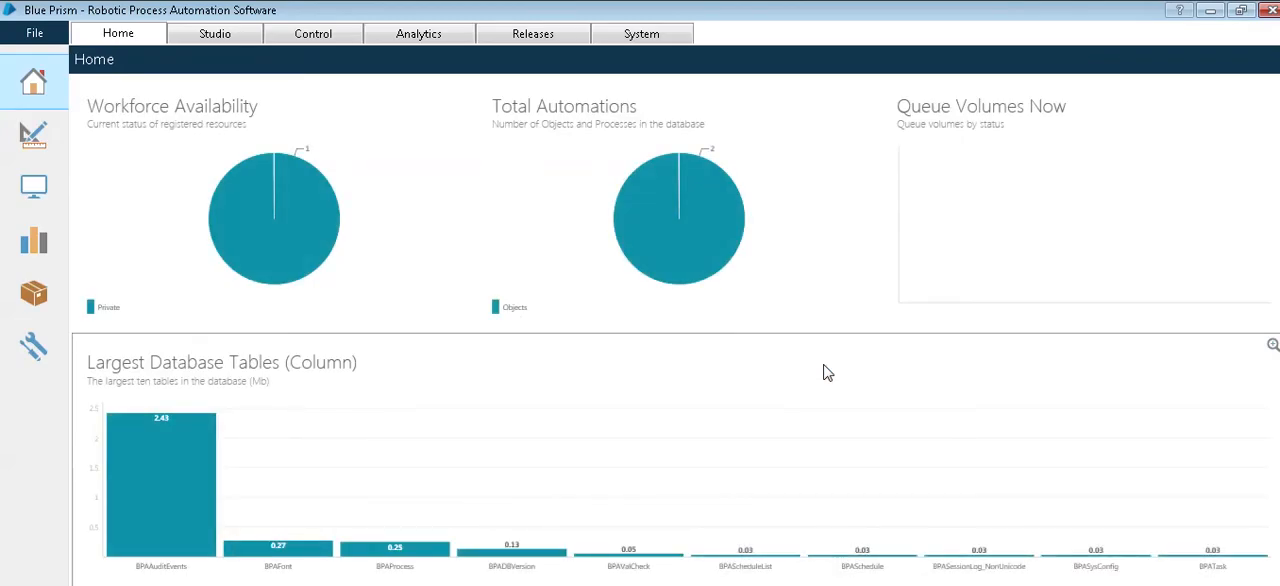
Step: View the Home dashboard, the Studio, Control and Analytics areas, and the package overview in Releases
mouse_move(293, 262)
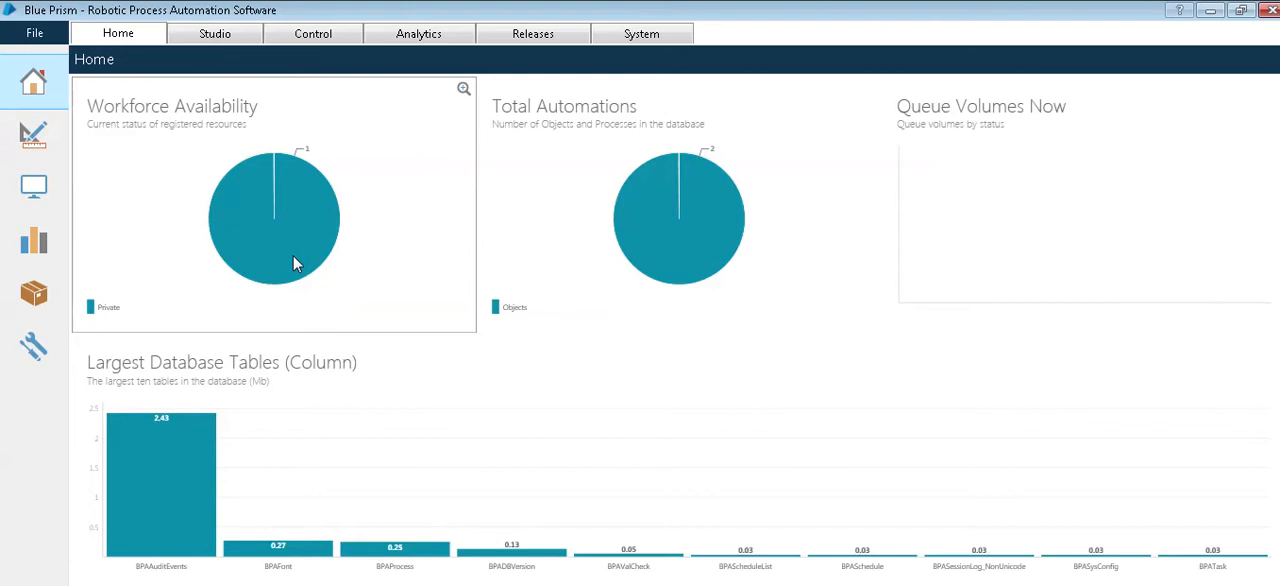
click(195, 40)
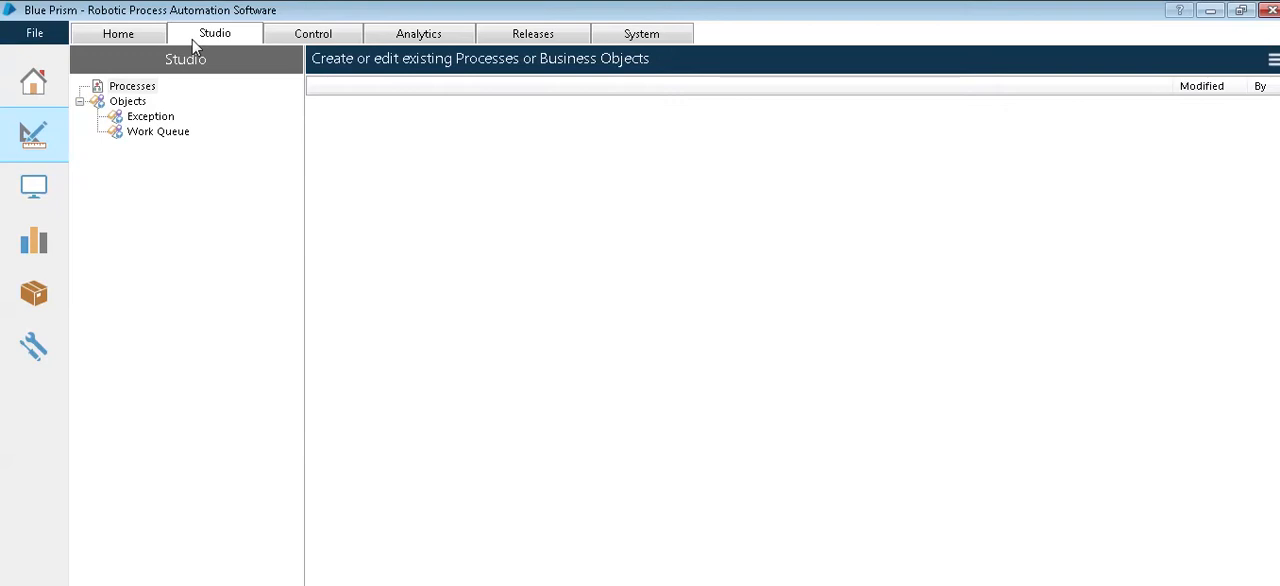
click(318, 40)
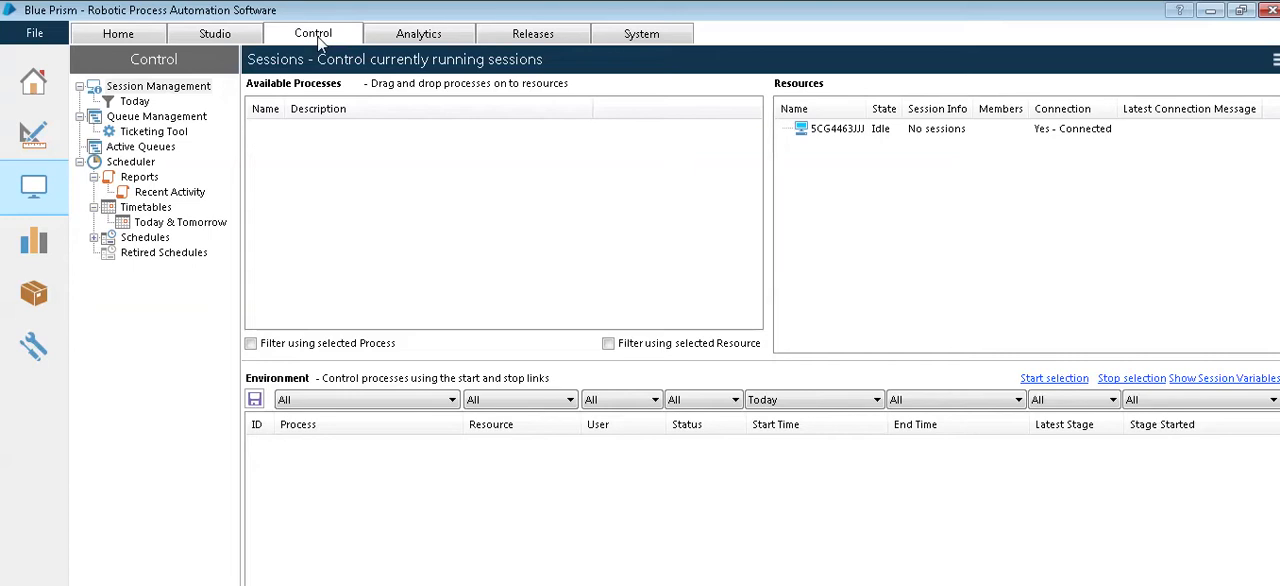
click(398, 34)
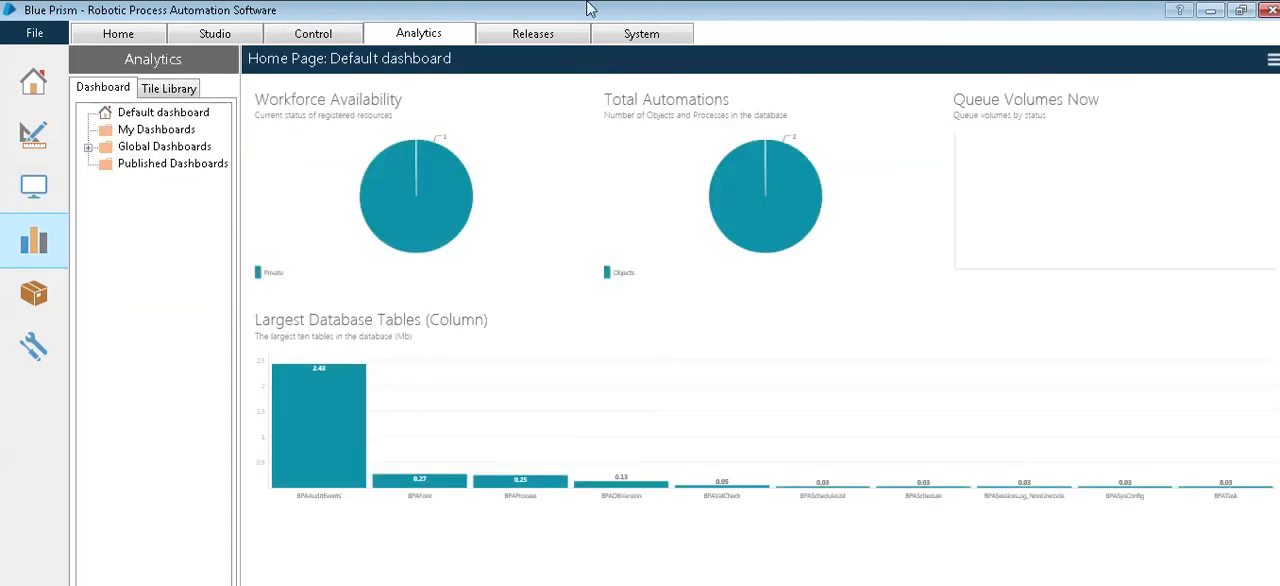
mouse_move(586, 2)
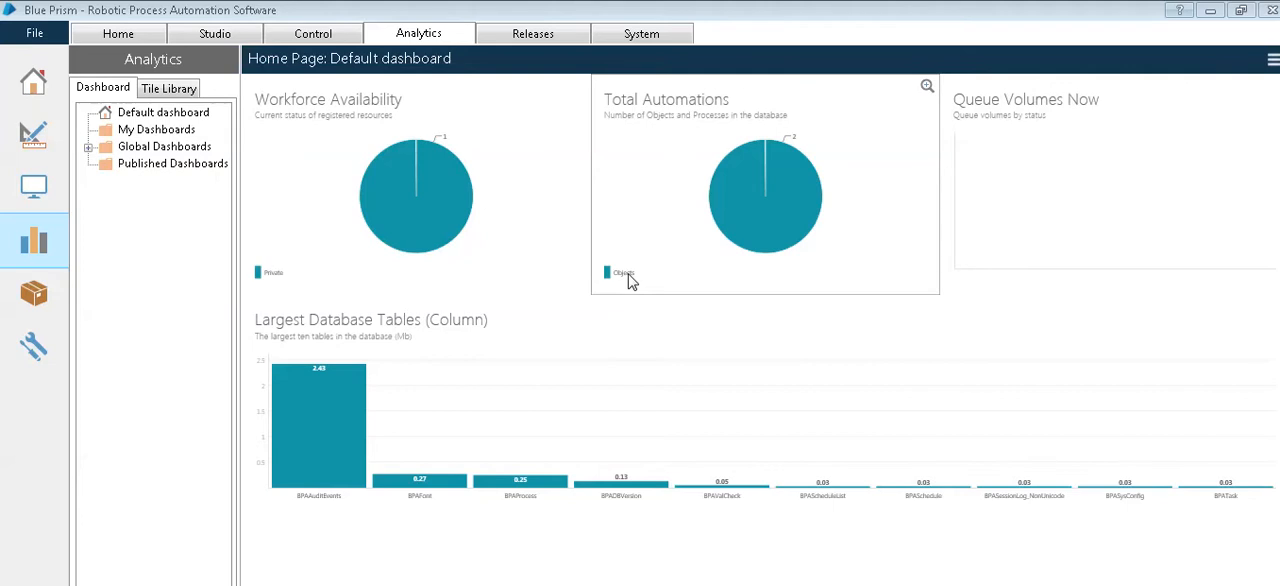
click(537, 35)
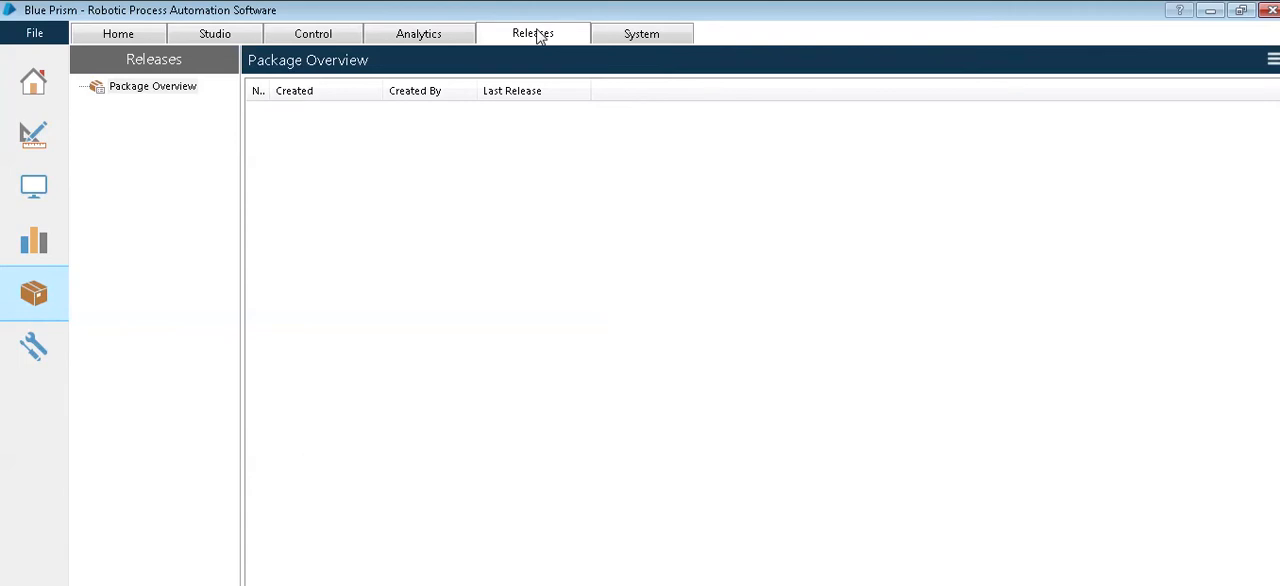
click(158, 90)
Step: Examine the process exposure and workflow queue settings in the System area
click(623, 46)
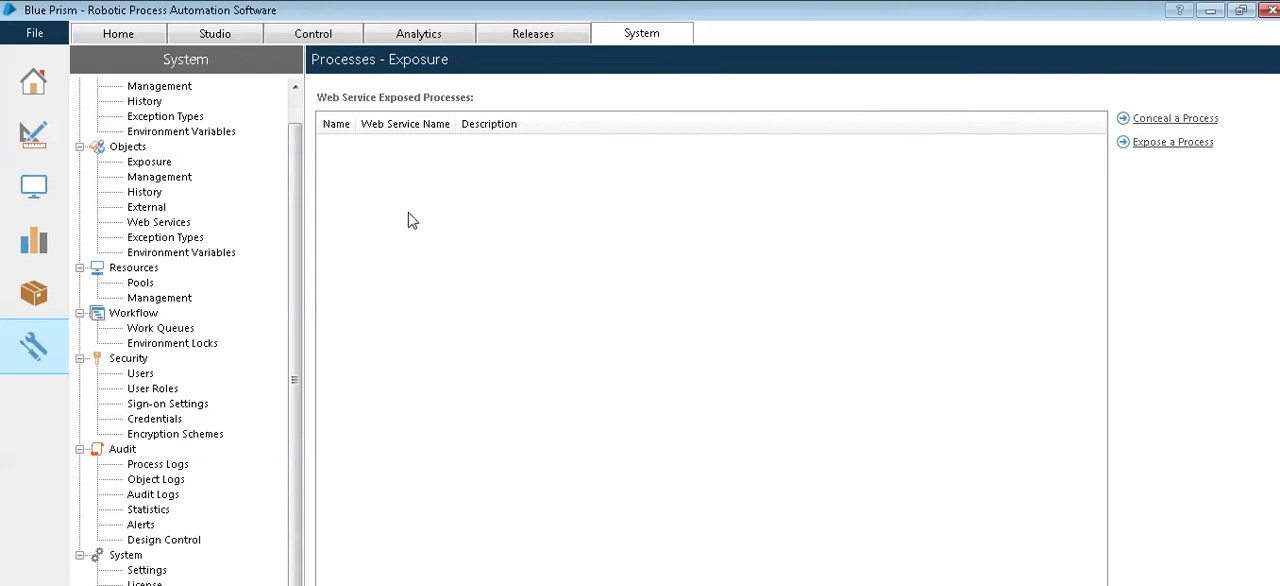
drag(294, 199, 293, 288)
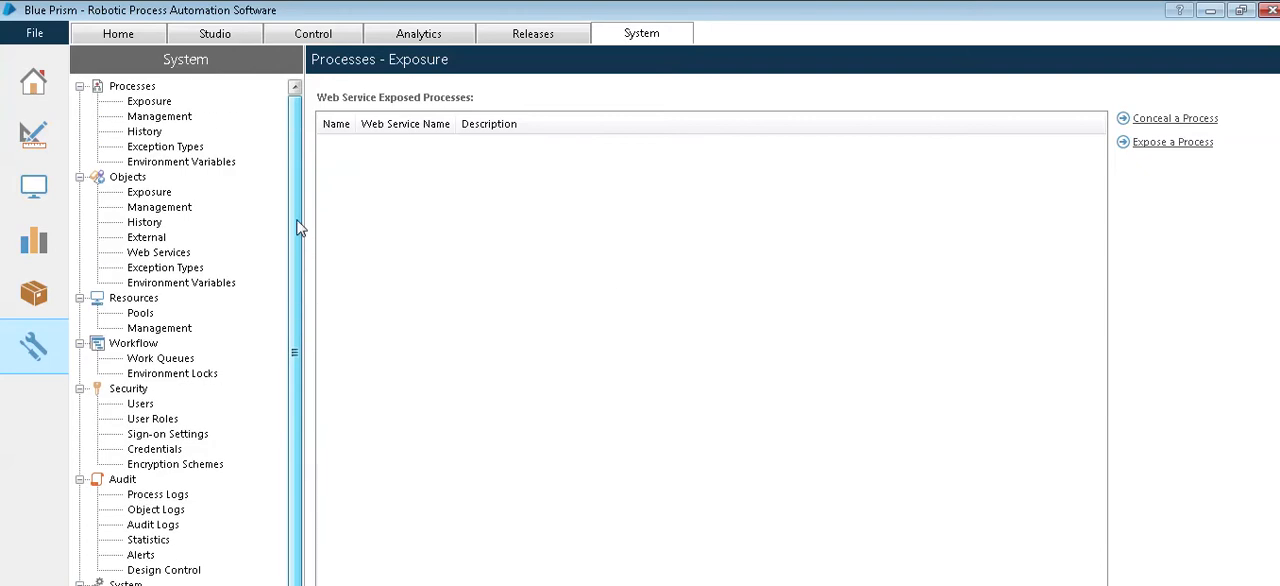
click(132, 90)
click(148, 102)
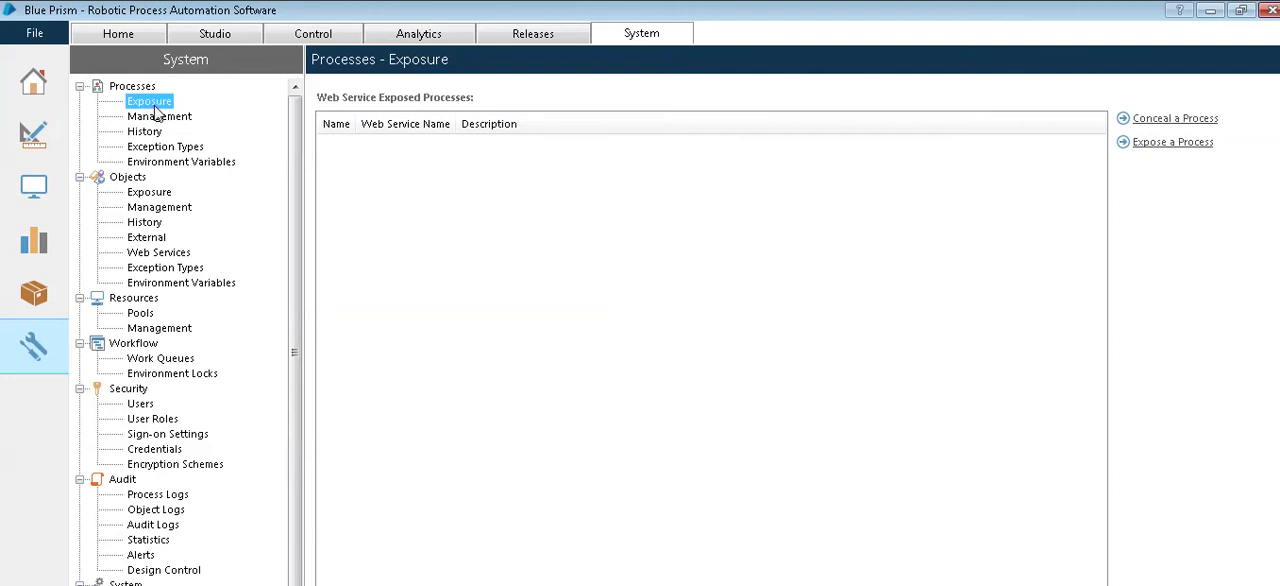
mouse_move(468, 3)
click(521, 47)
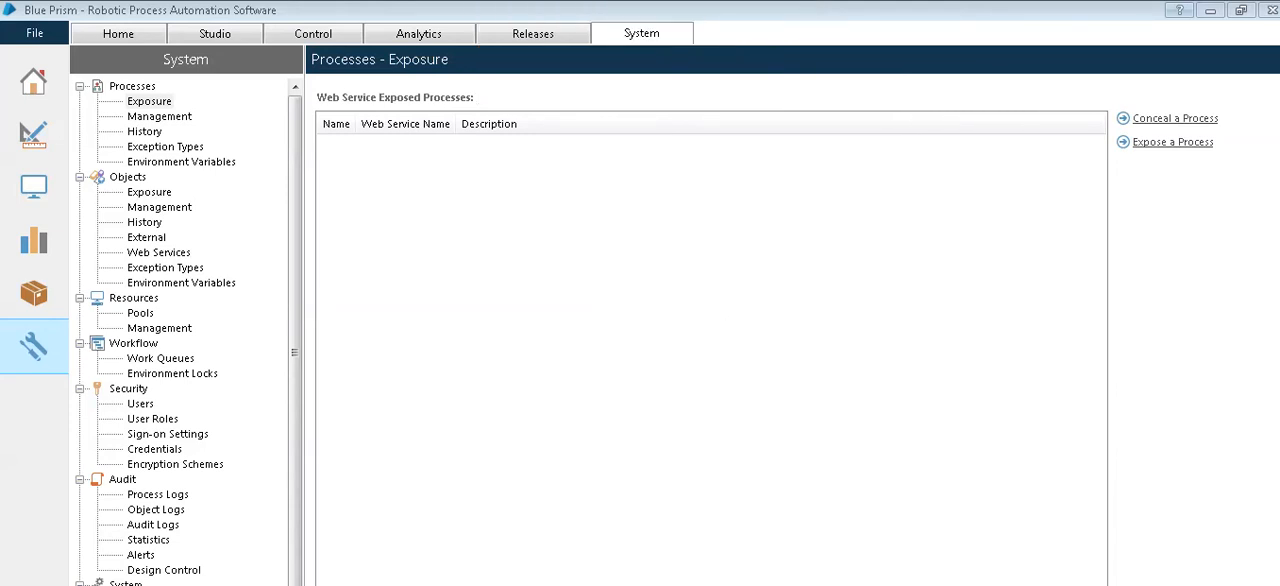
click(135, 345)
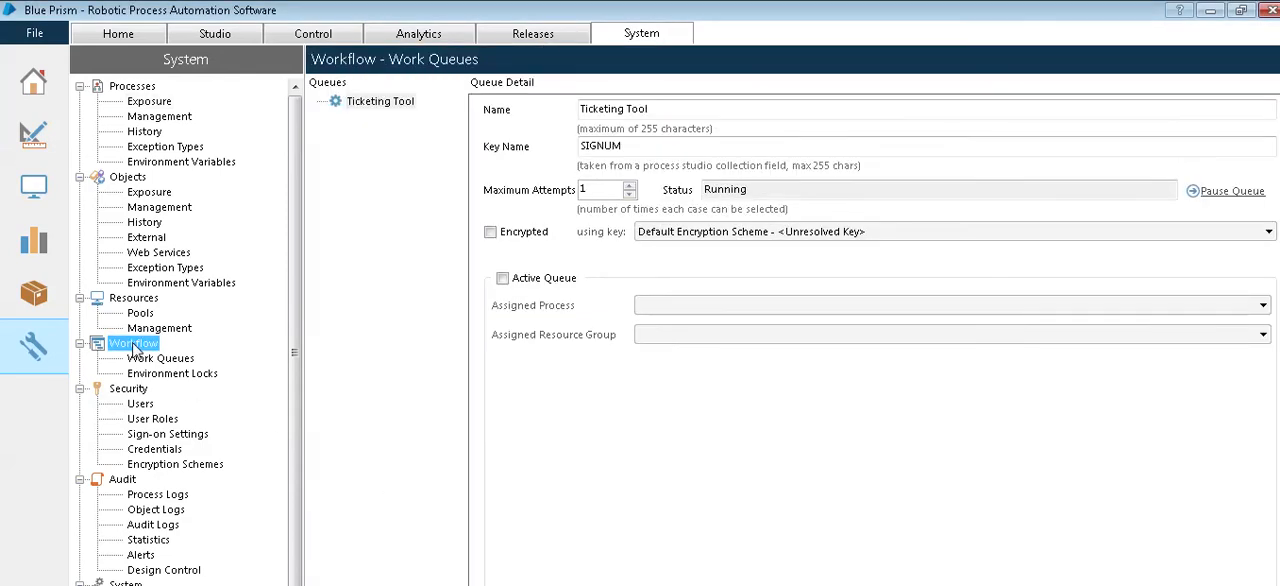
Step: Start creating a new user in the Security settings, entering the user's name, password and password confirmation
click(128, 390)
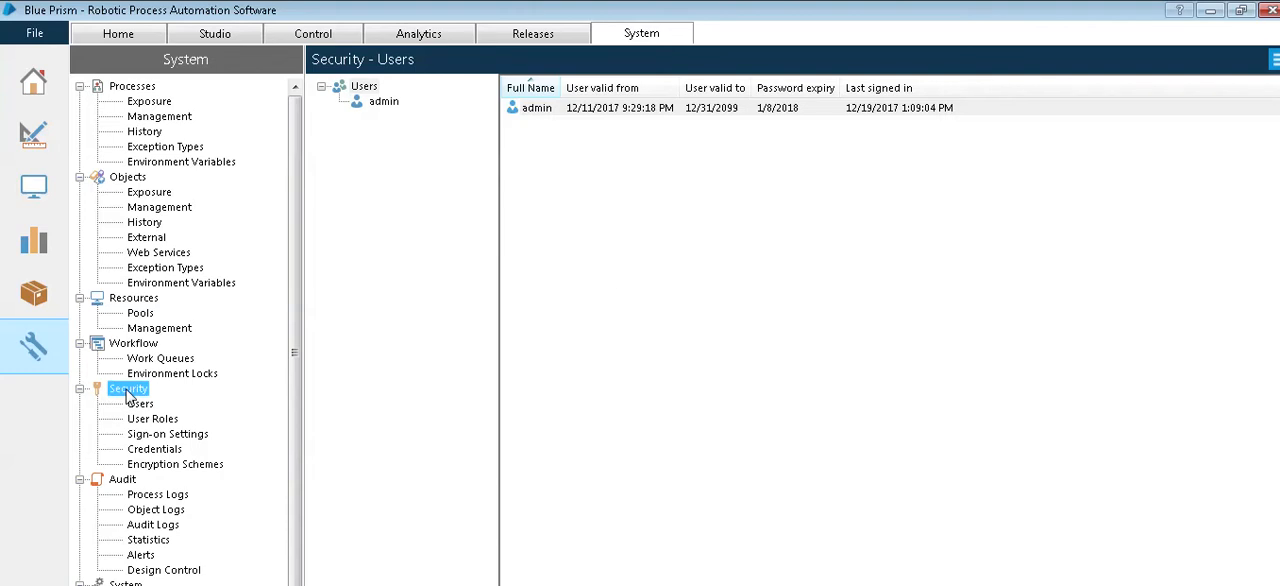
click(364, 87)
right_click(366, 89)
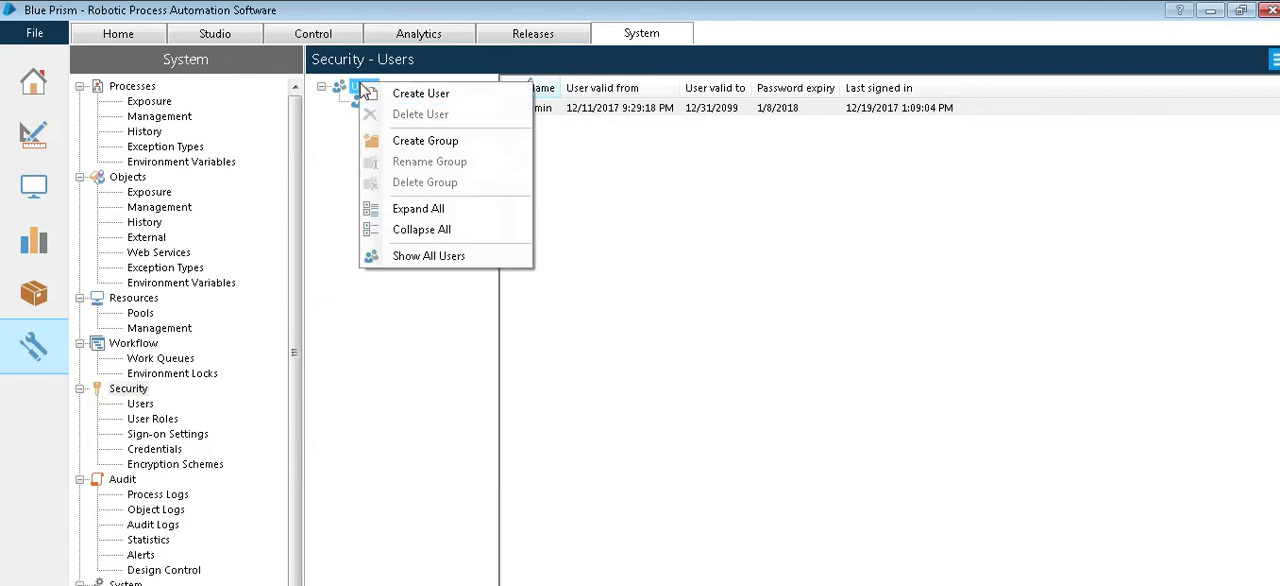
click(378, 93)
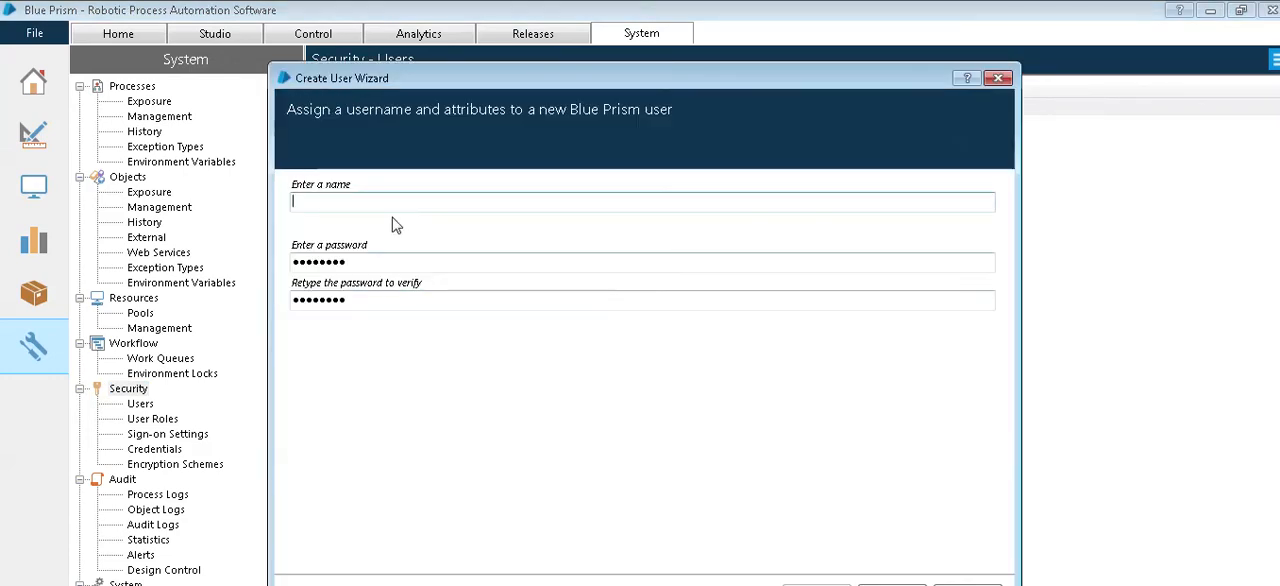
text(Naresh)
click(434, 262)
text(*****)
key(Tab)
text(*****)
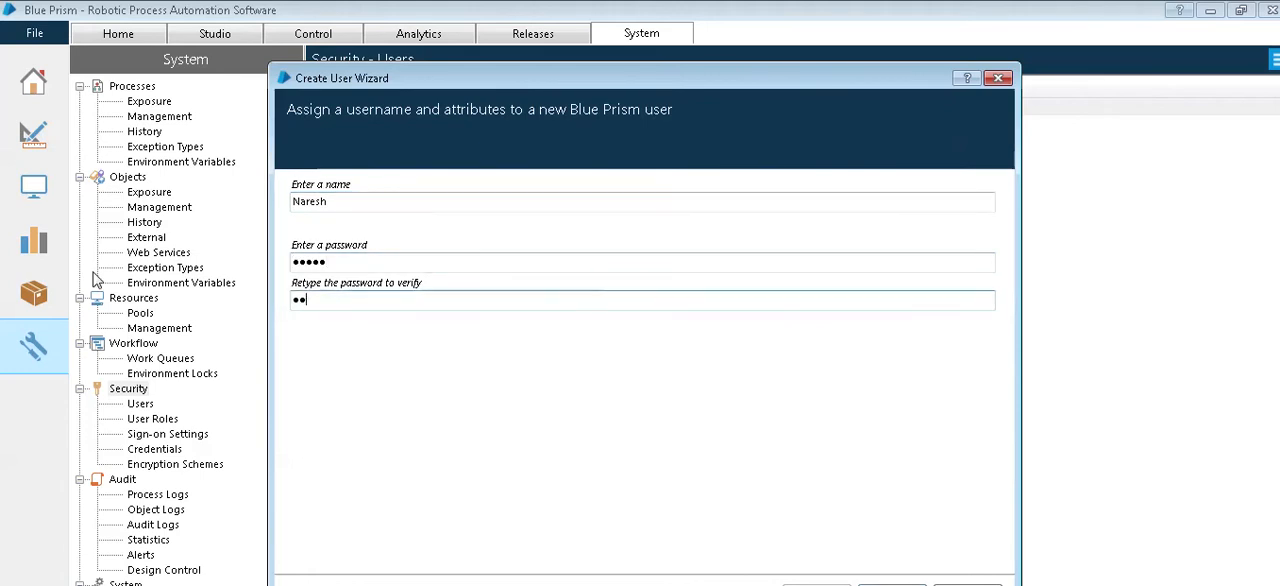
Step: Look through the new user's expiry date and role settings and cancel the user creation
click(892, 584)
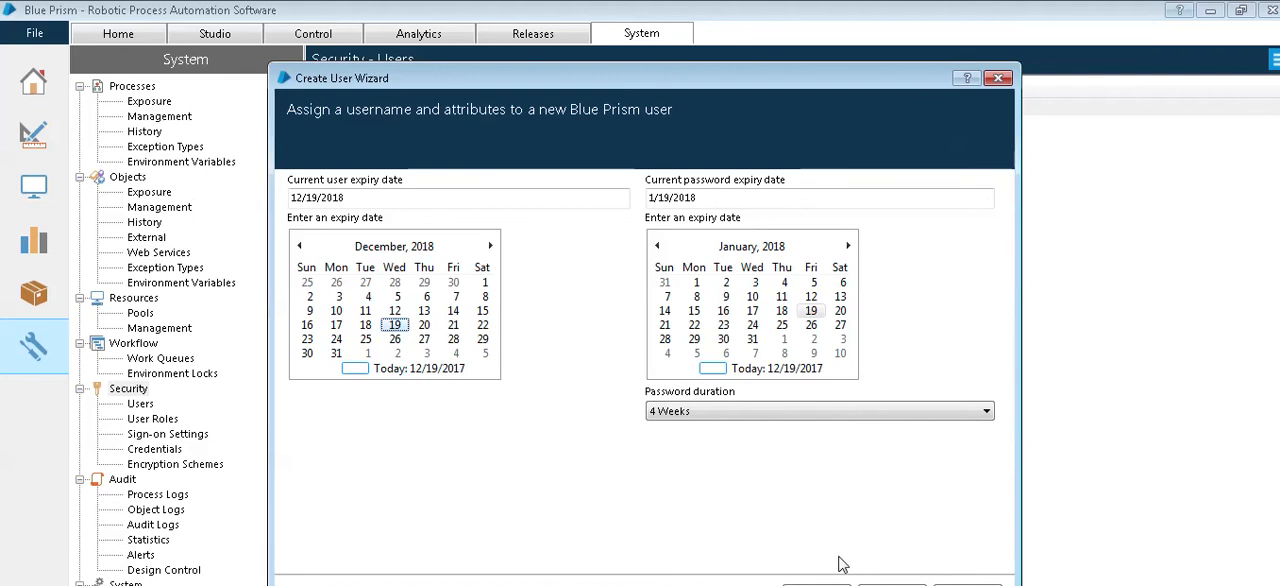
click(892, 584)
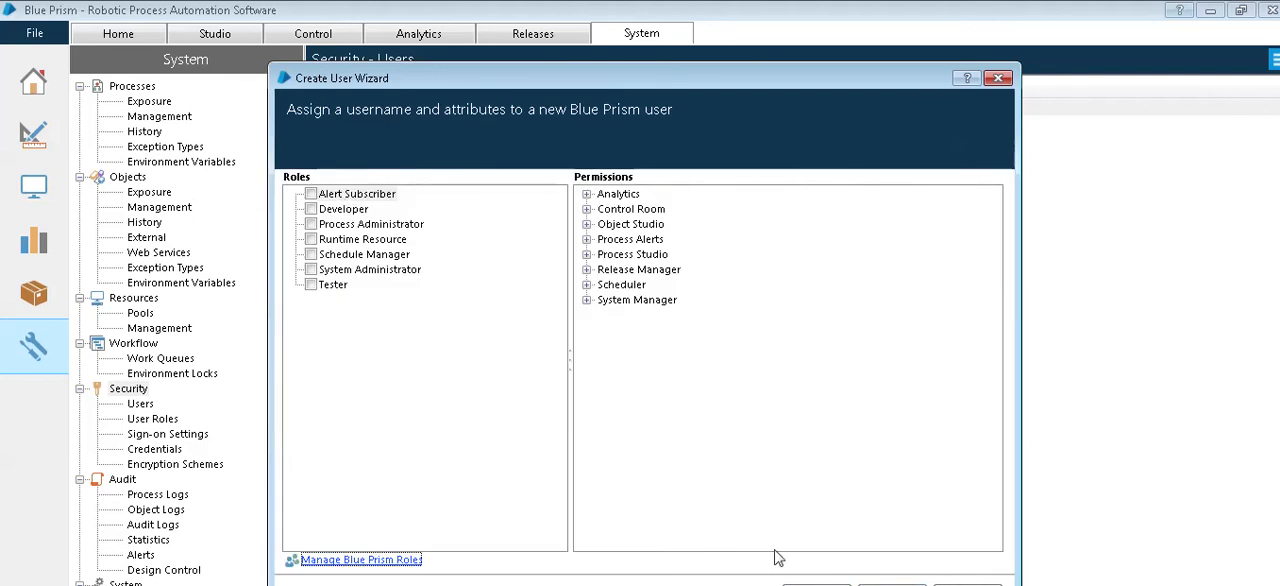
click(817, 584)
click(817, 584)
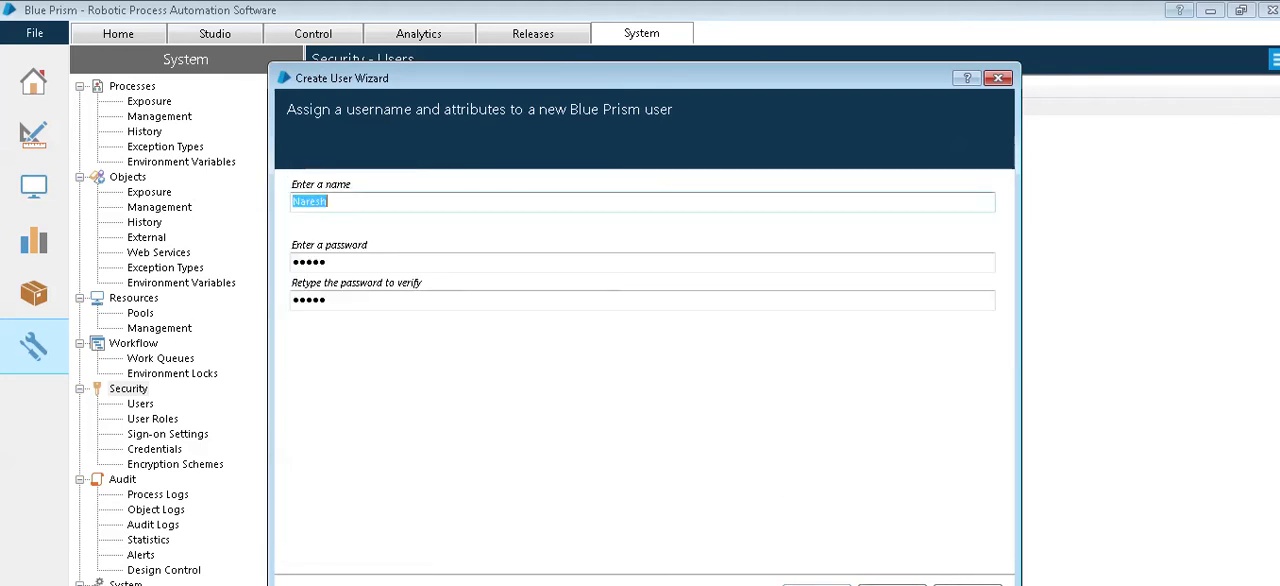
click(967, 584)
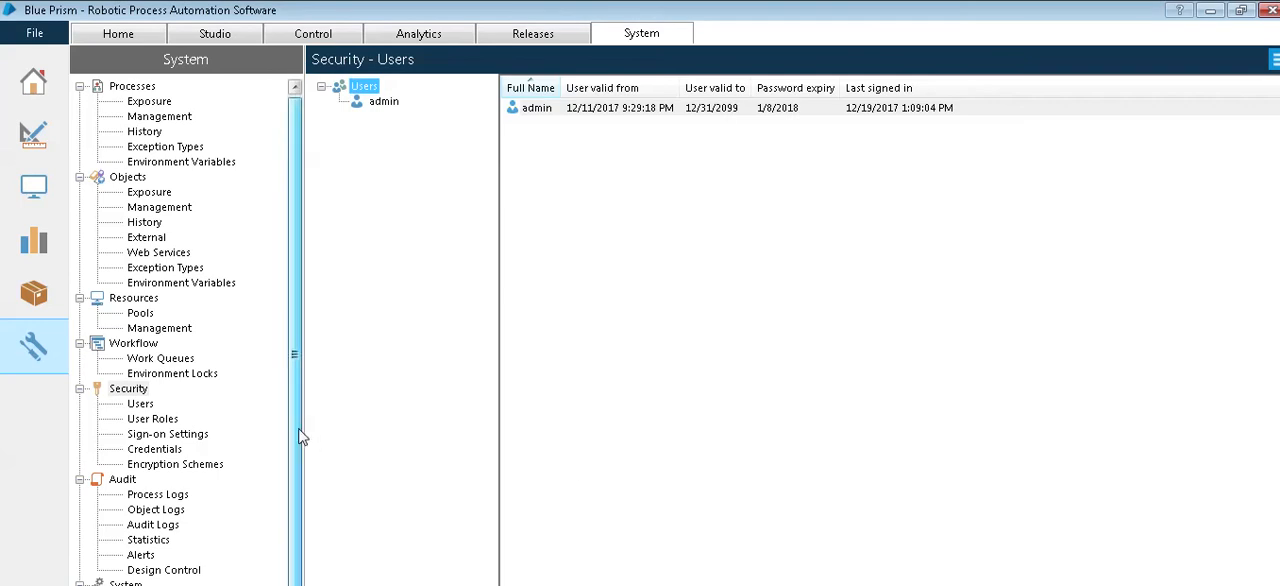
scroll(250, 450, down, 1)
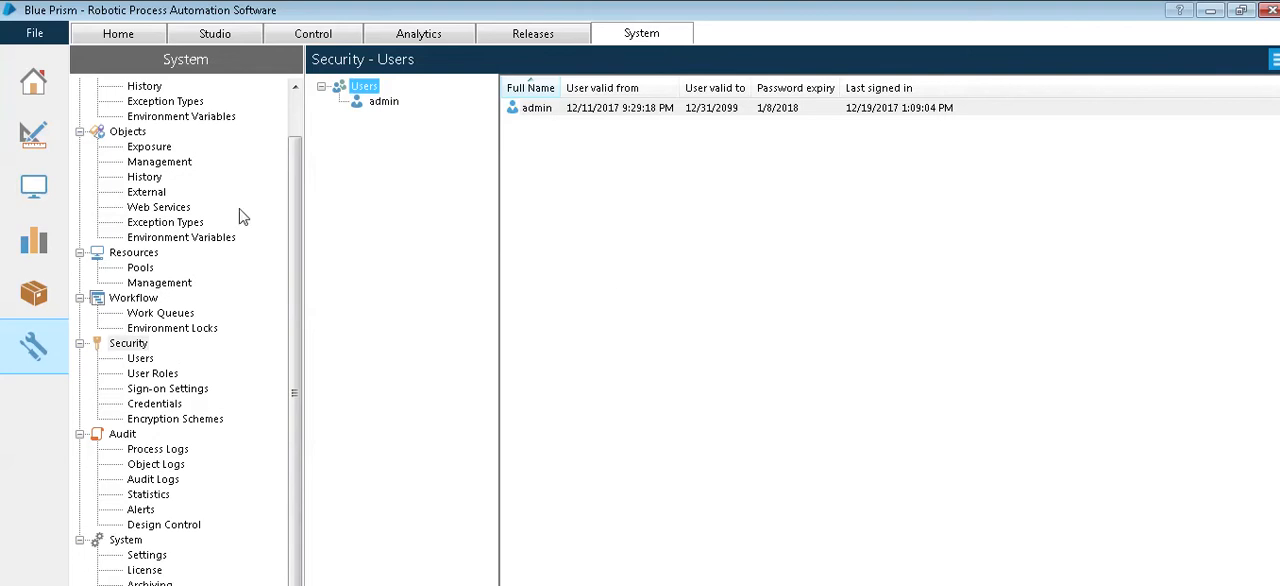
Step: Create a new process in Studio named "Sample 1" with the description "Basic training on Process"
click(198, 40)
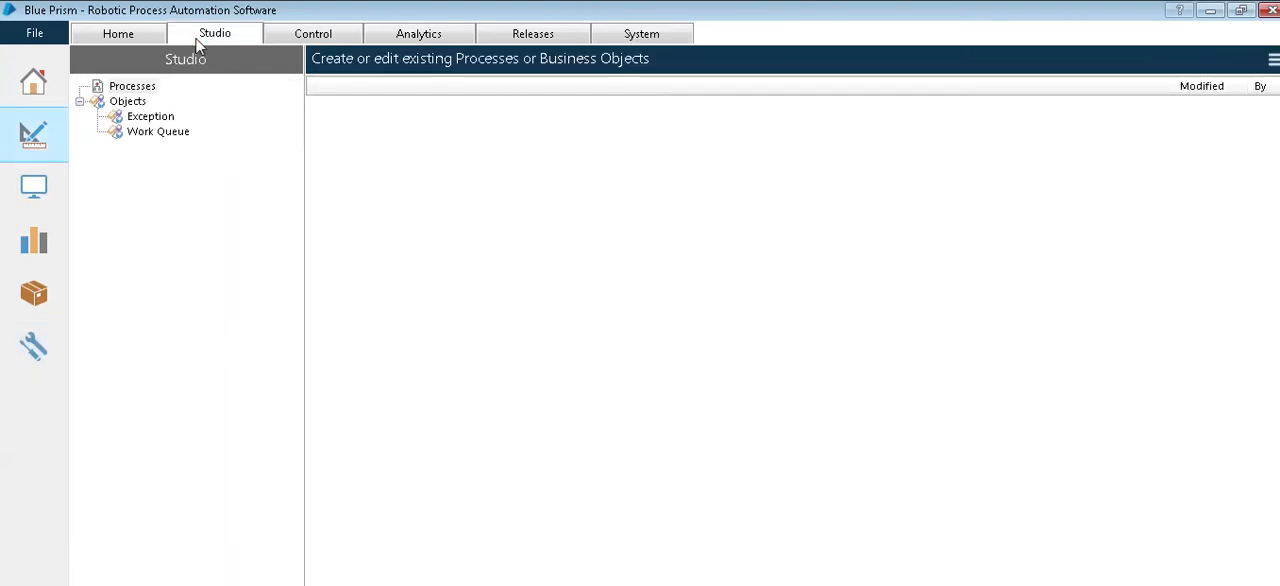
click(123, 88)
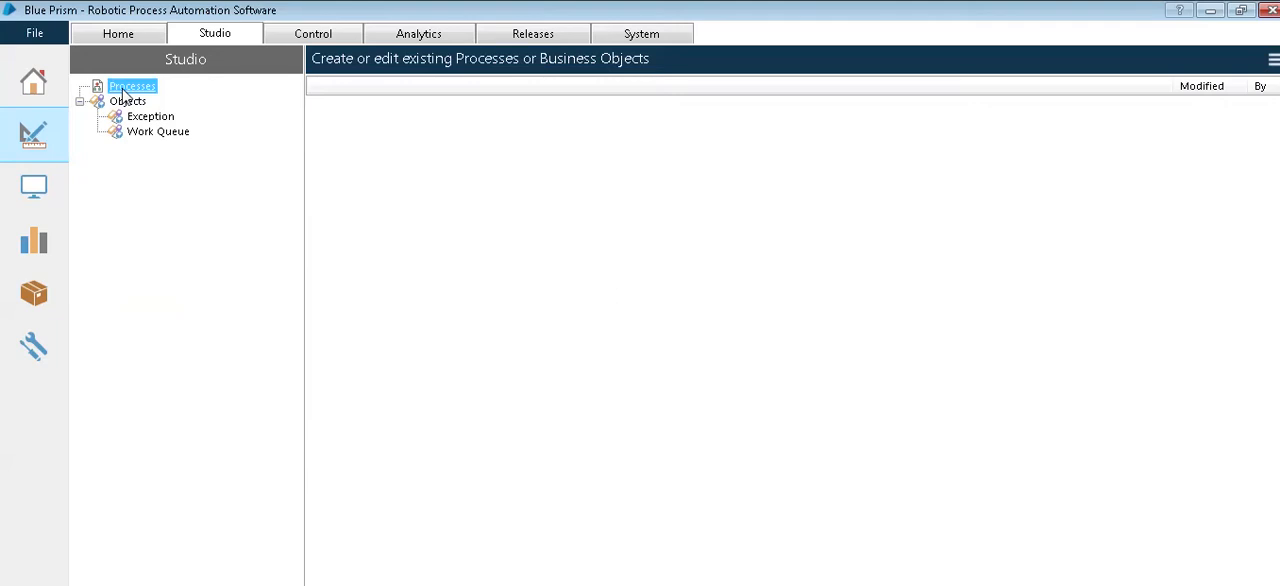
right_click(122, 90)
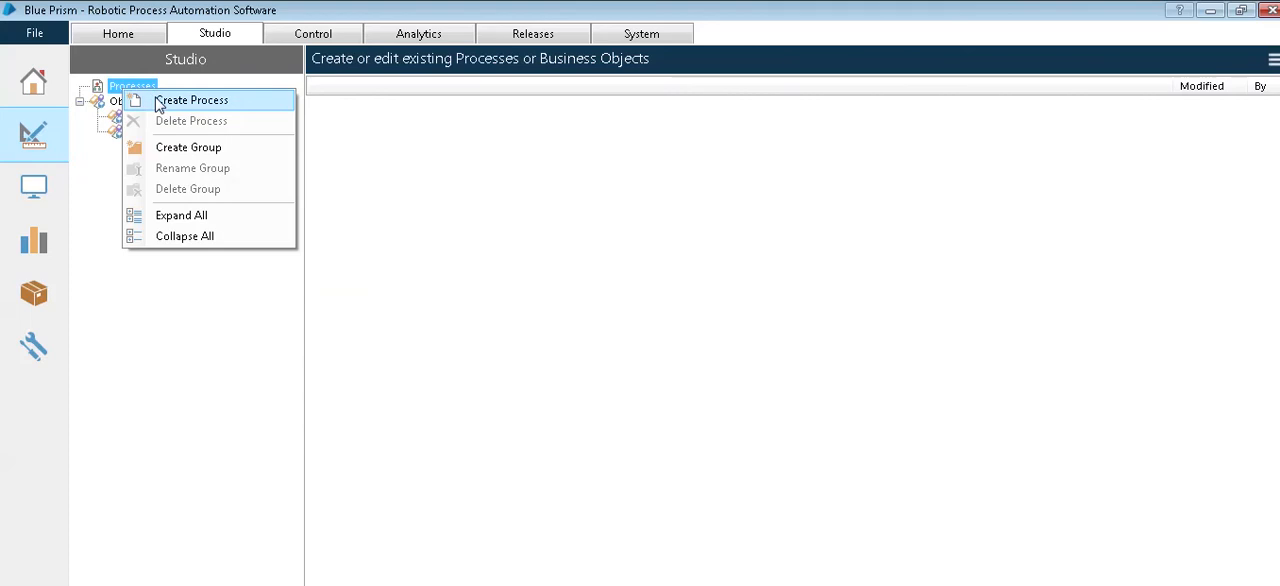
click(158, 104)
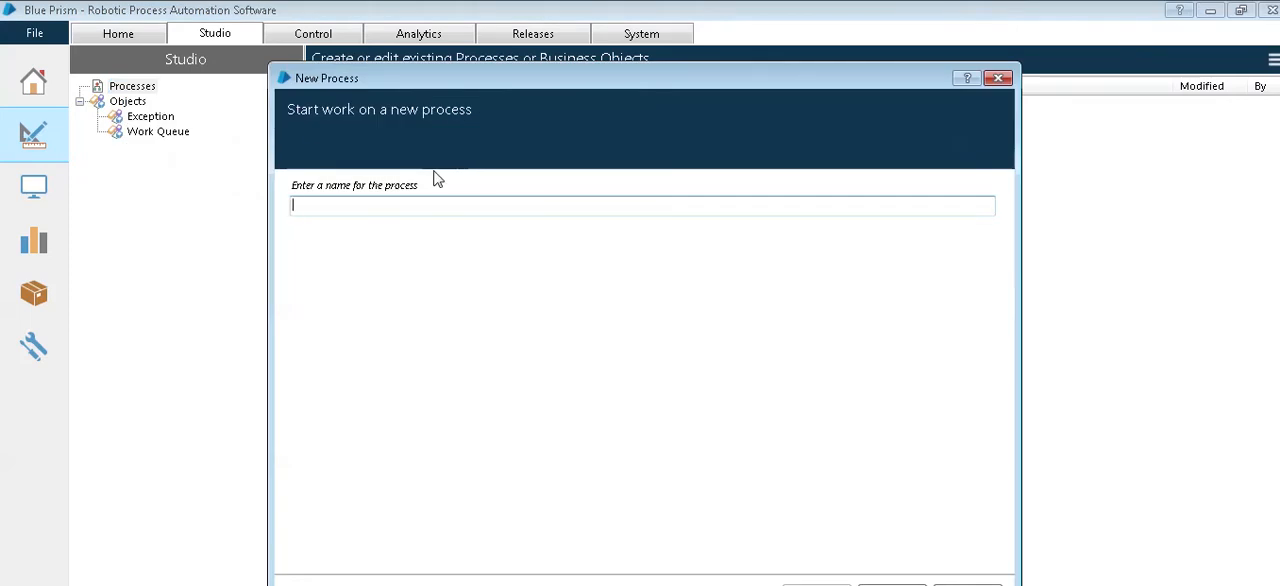
text(Sample 1)
click(893, 585)
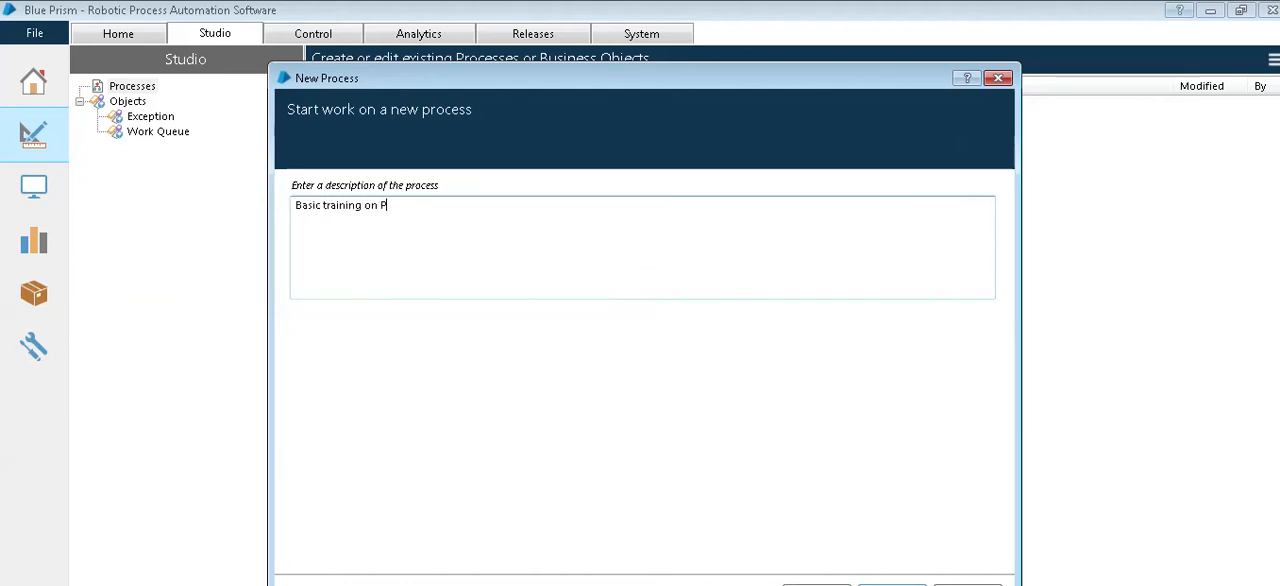
text(rocess)
key(Return)
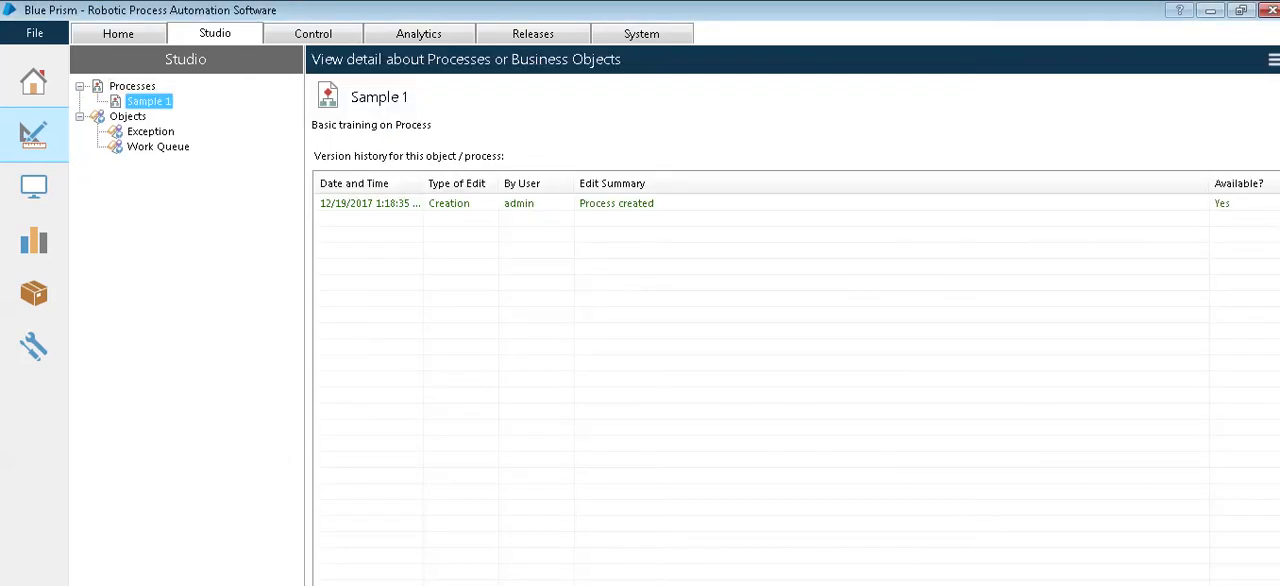
Step: Check the version history of Sample 1 and open the process for editing in a maximized window
click(366, 204)
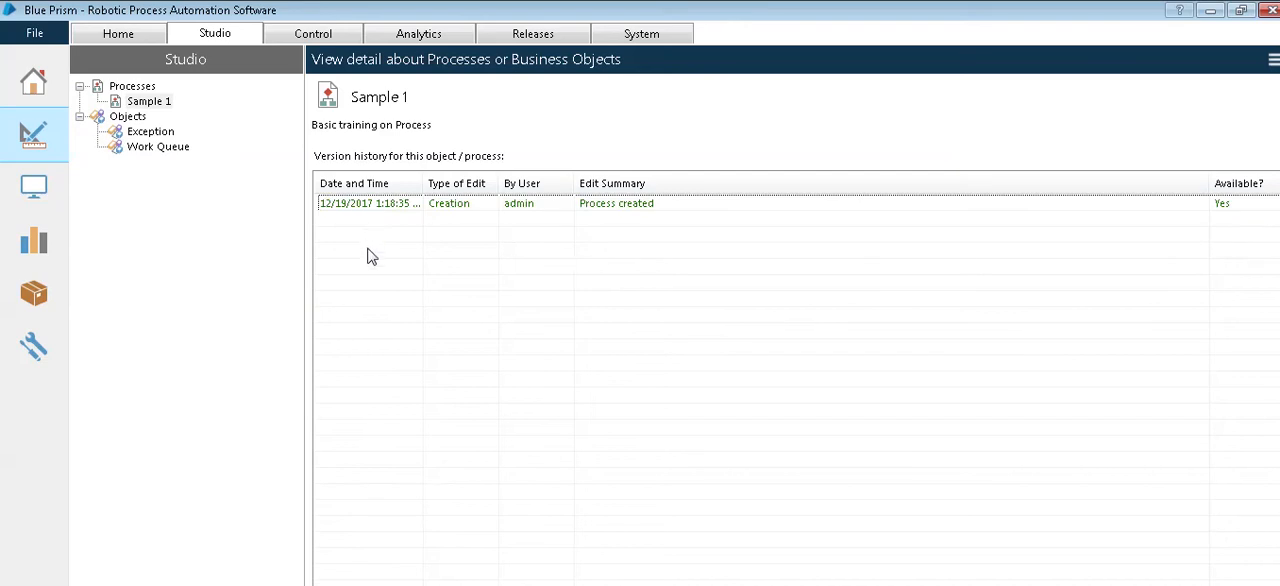
click(603, 206)
double_click(148, 102)
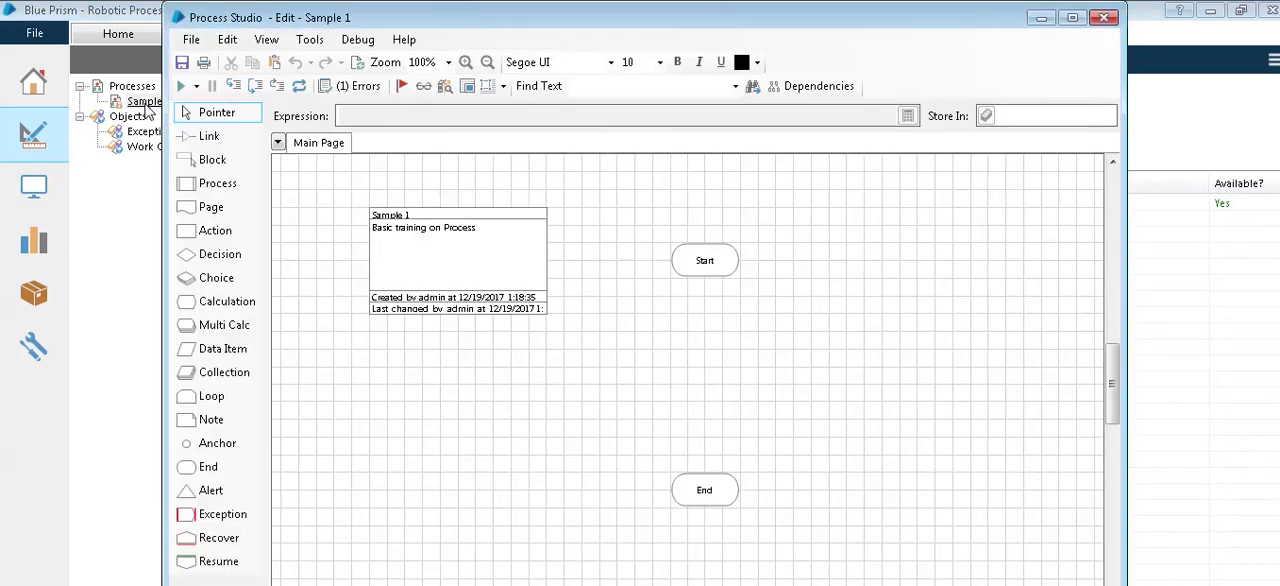
click(1074, 18)
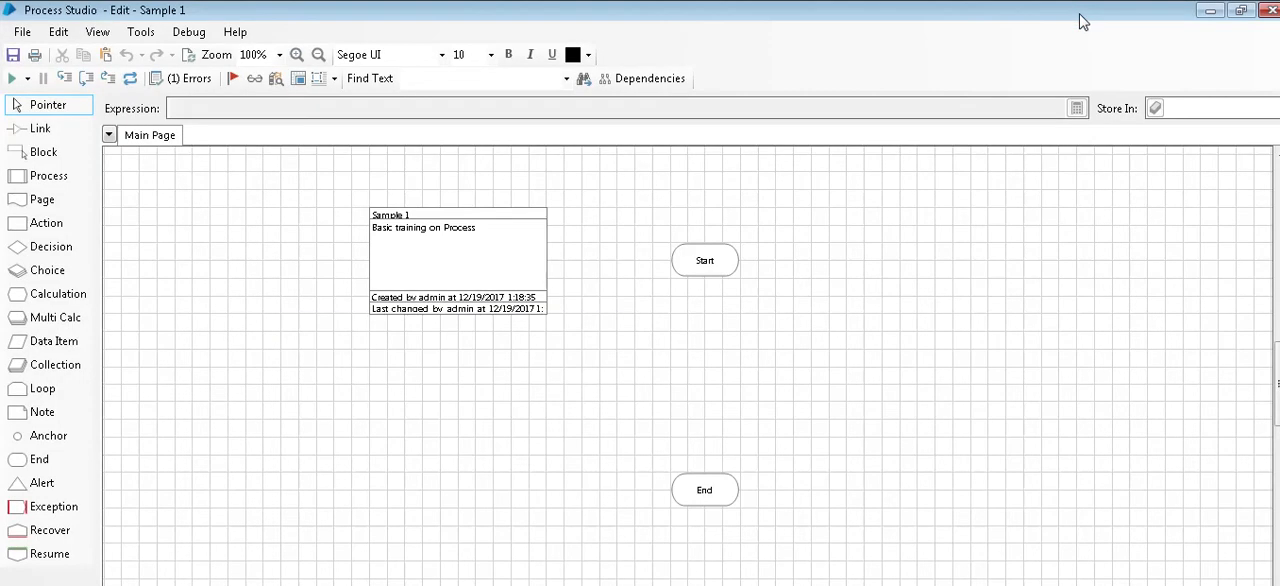
Step: Add a new page named "Second Page" to the process
right_click(170, 141)
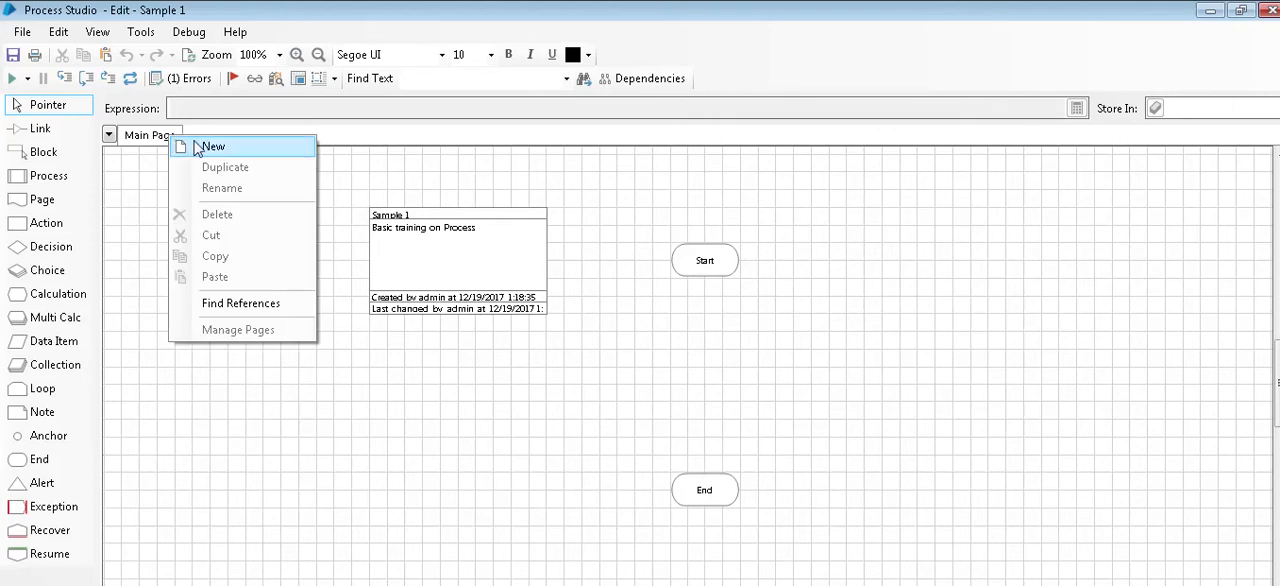
click(214, 148)
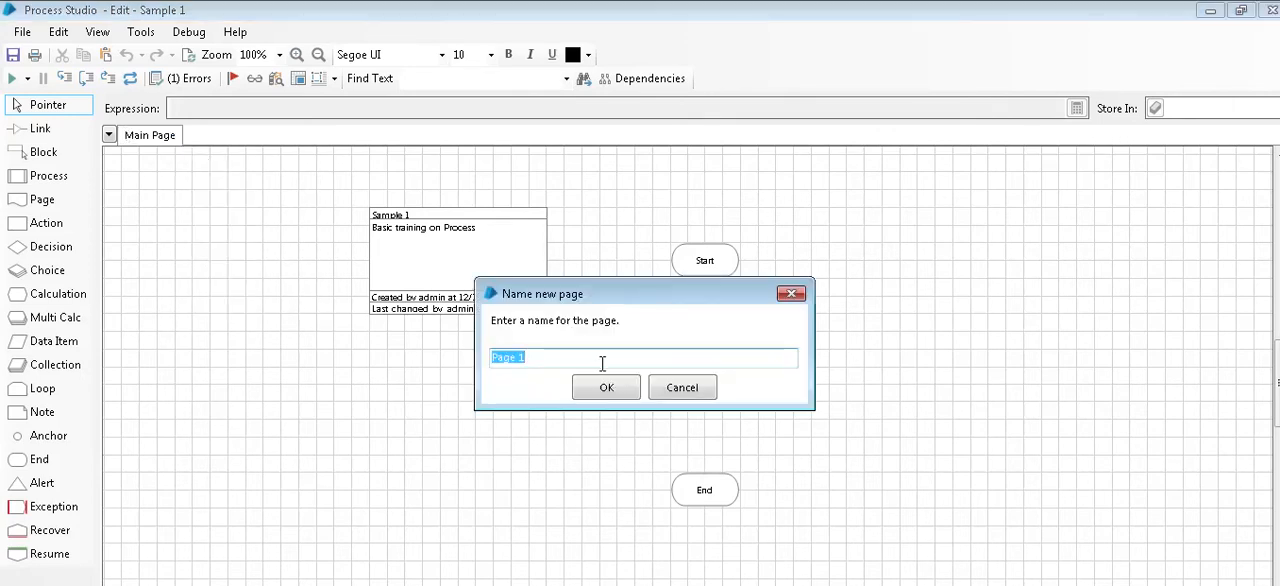
text(Second)
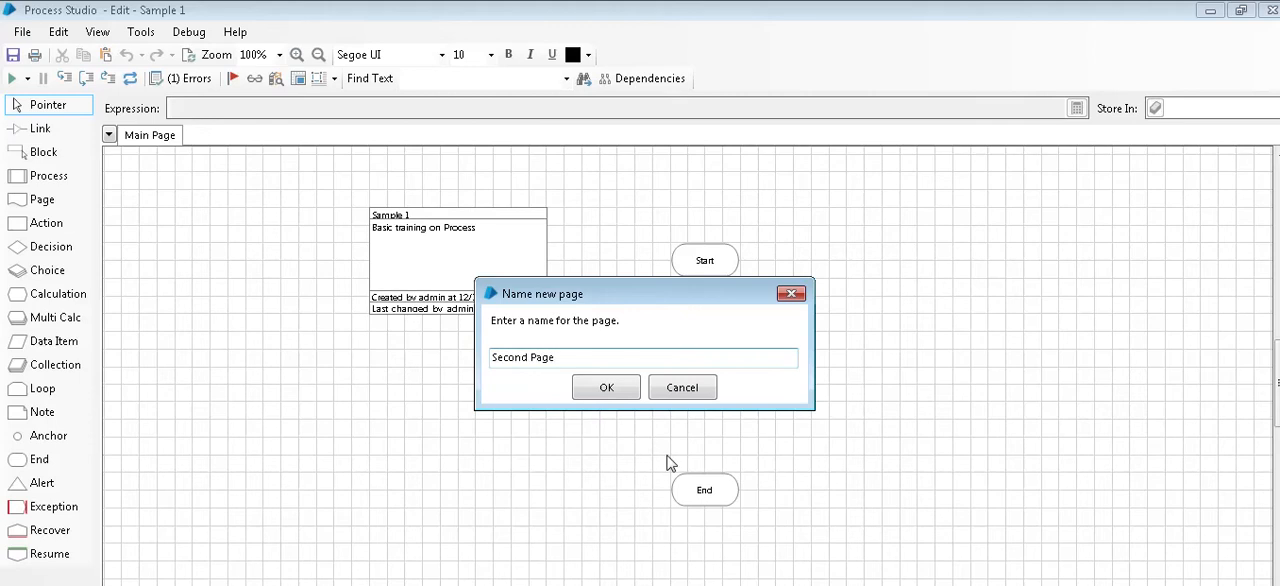
click(592, 387)
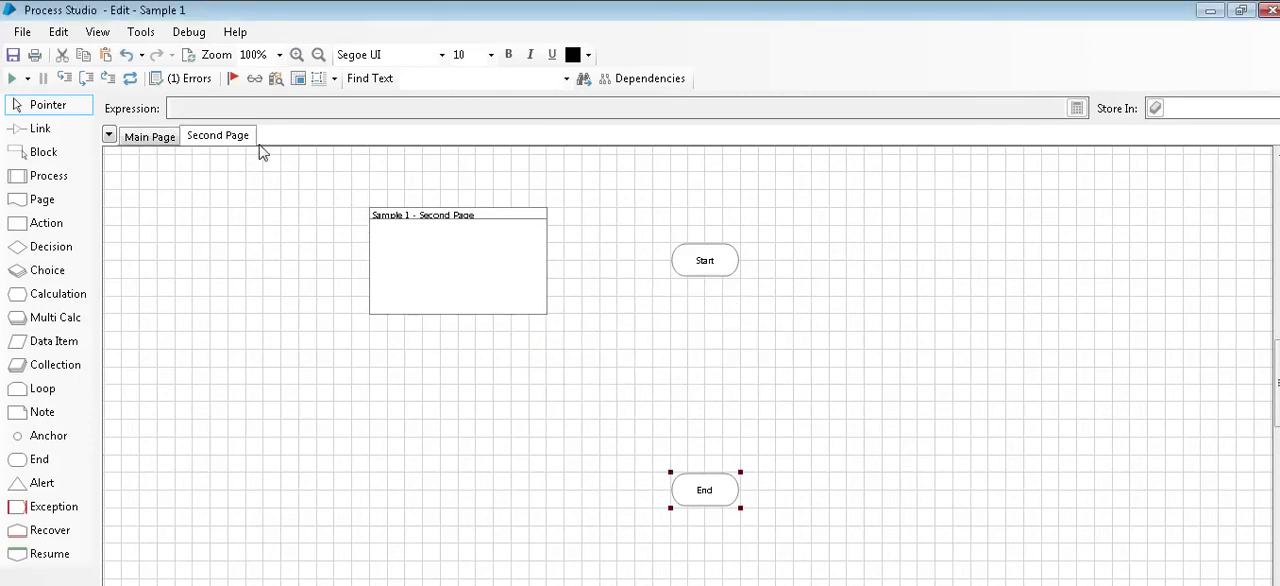
Step: On the Main Page, shift the process information box left and the Start stage slightly up
click(140, 140)
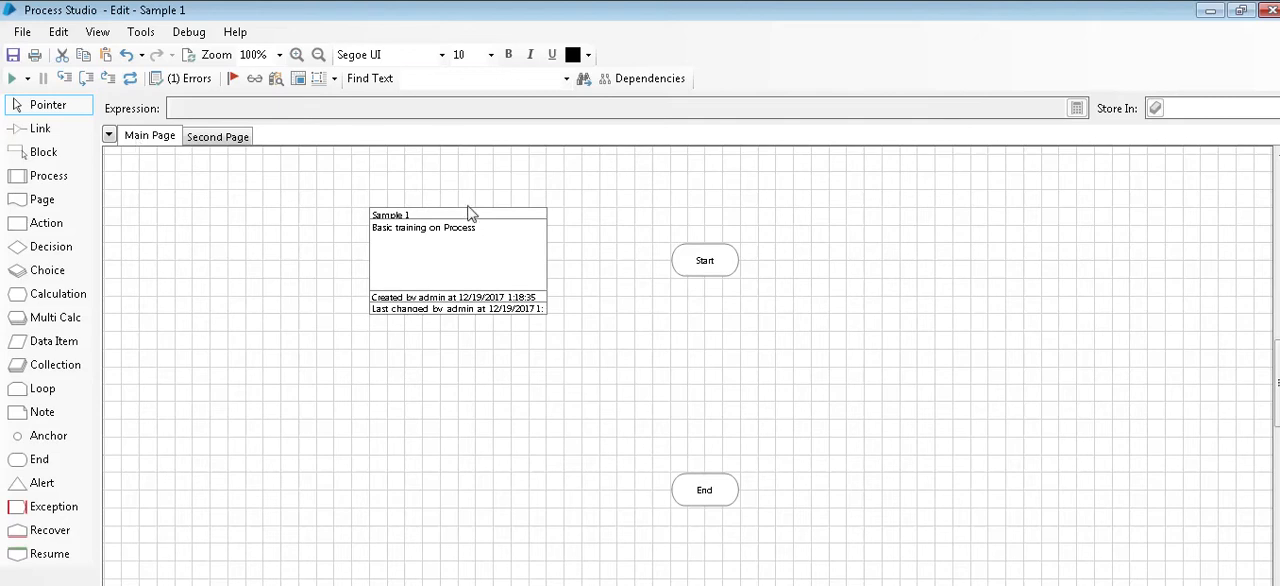
drag(453, 246, 334, 248)
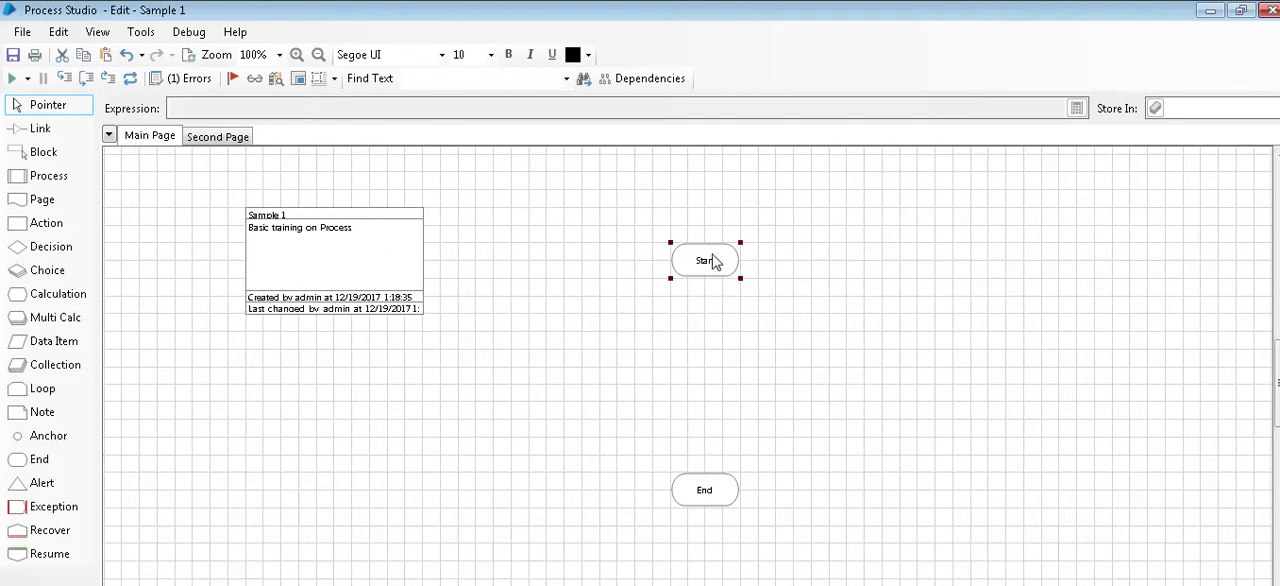
drag(712, 262, 710, 226)
Step: Link the Start stage to the End stage on the Main Page
click(703, 489)
click(36, 130)
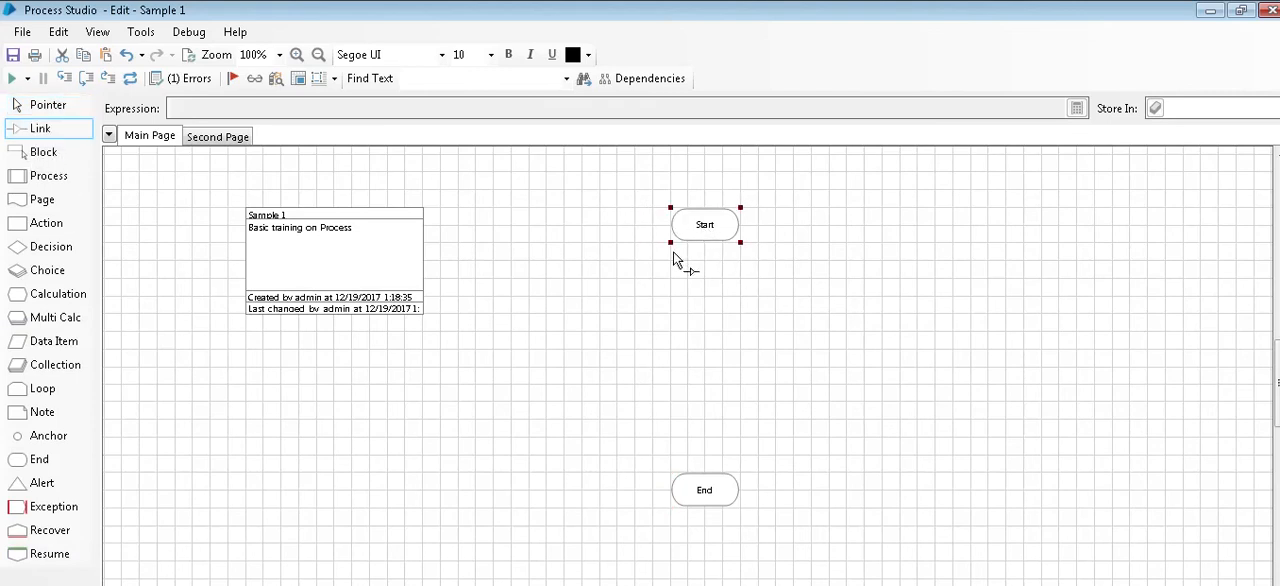
mouse_move(707, 238)
mouse_down()
mouse_move(700, 503)
mouse_move(712, 502)
mouse_up()
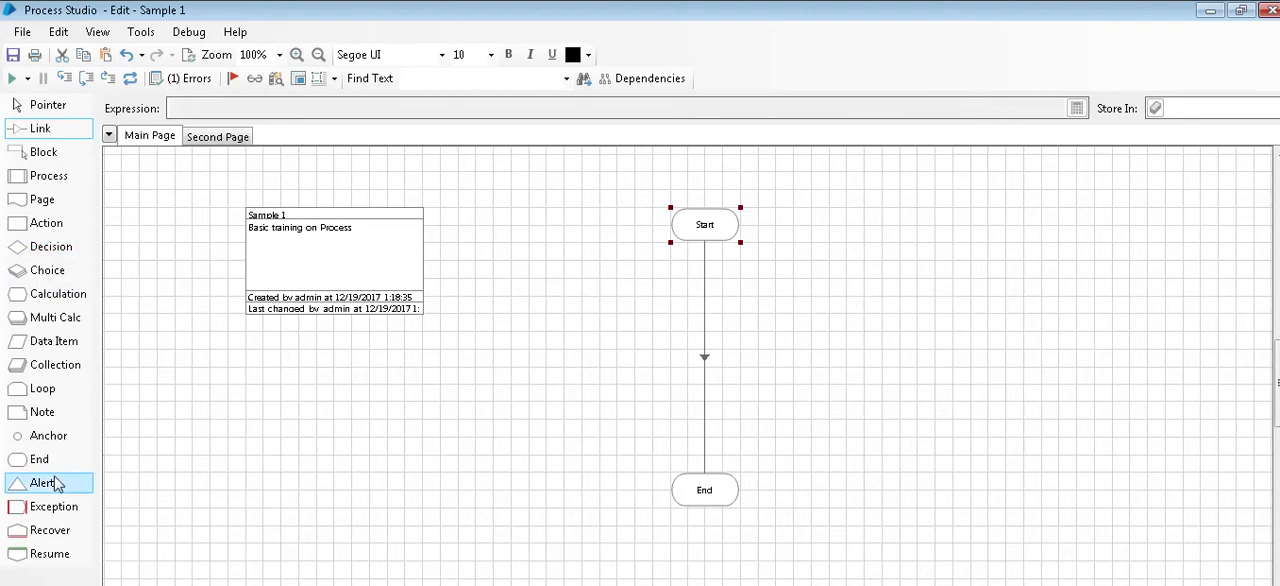
Step: Add a data item named "Number" between the information box and the flow, with data type Number and initial value 10
drag(50, 344, 486, 346)
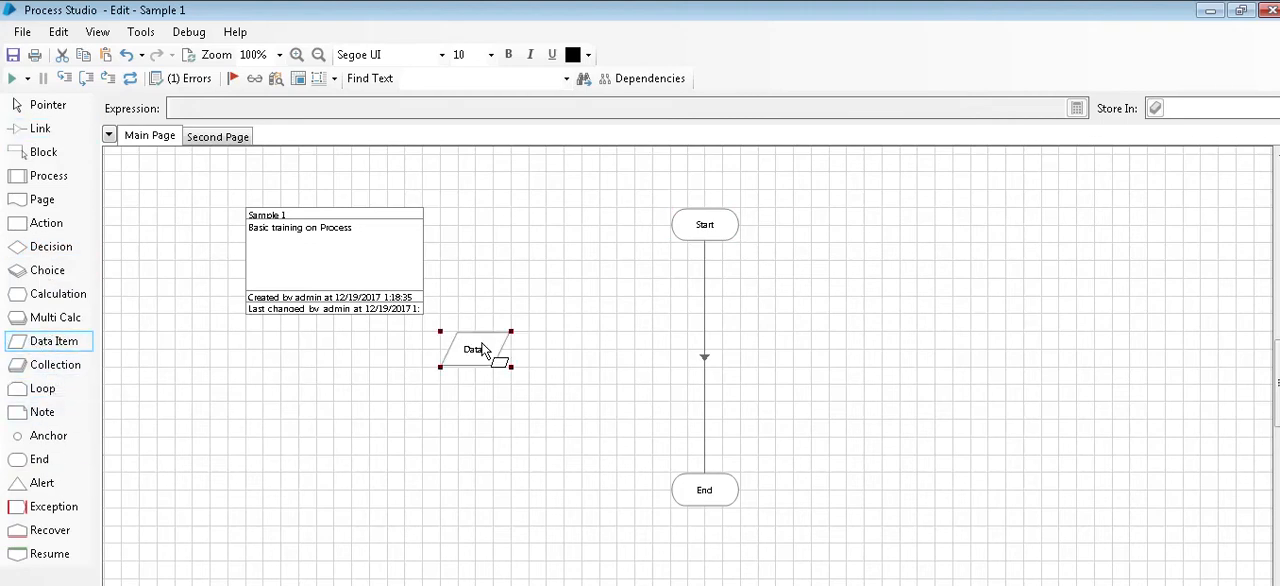
double_click(486, 346)
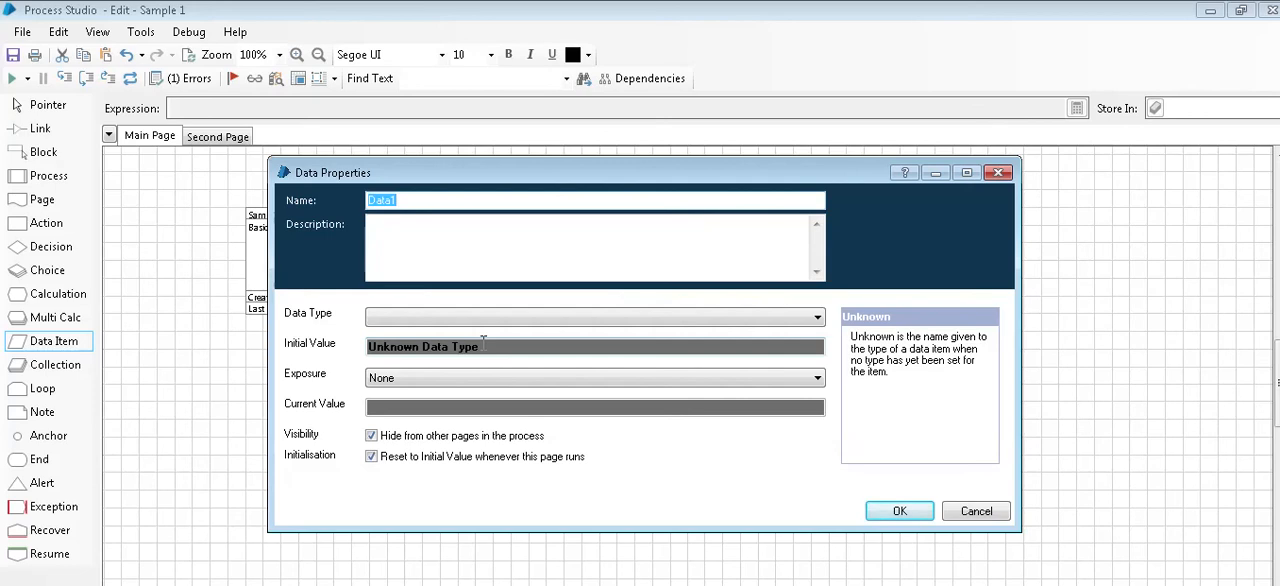
text(Number)
click(414, 320)
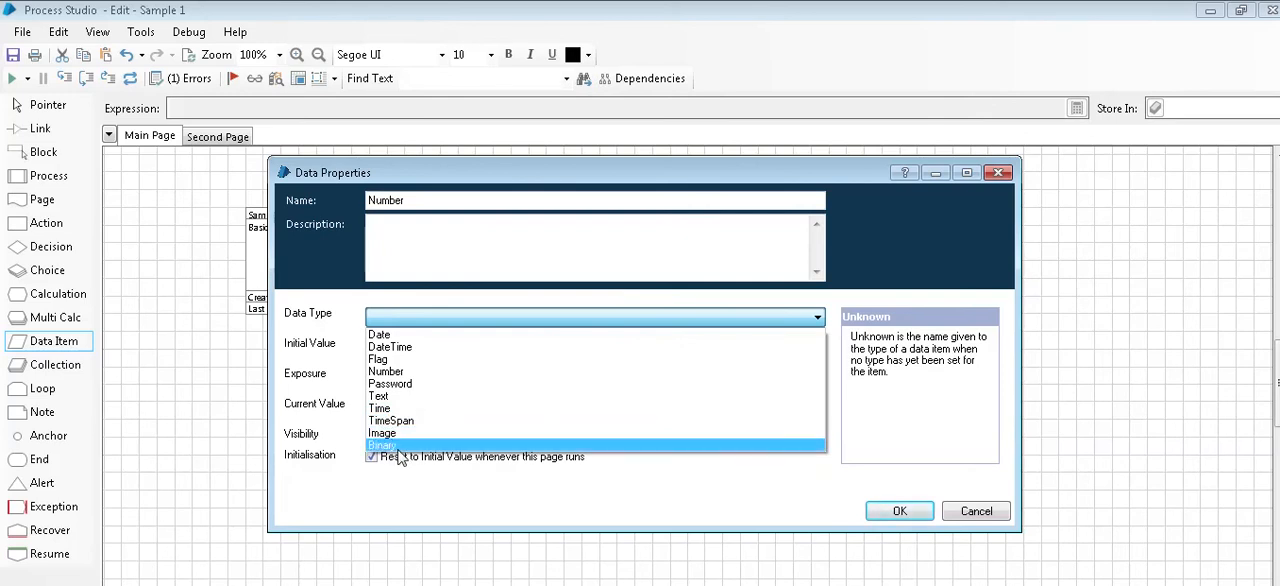
click(387, 373)
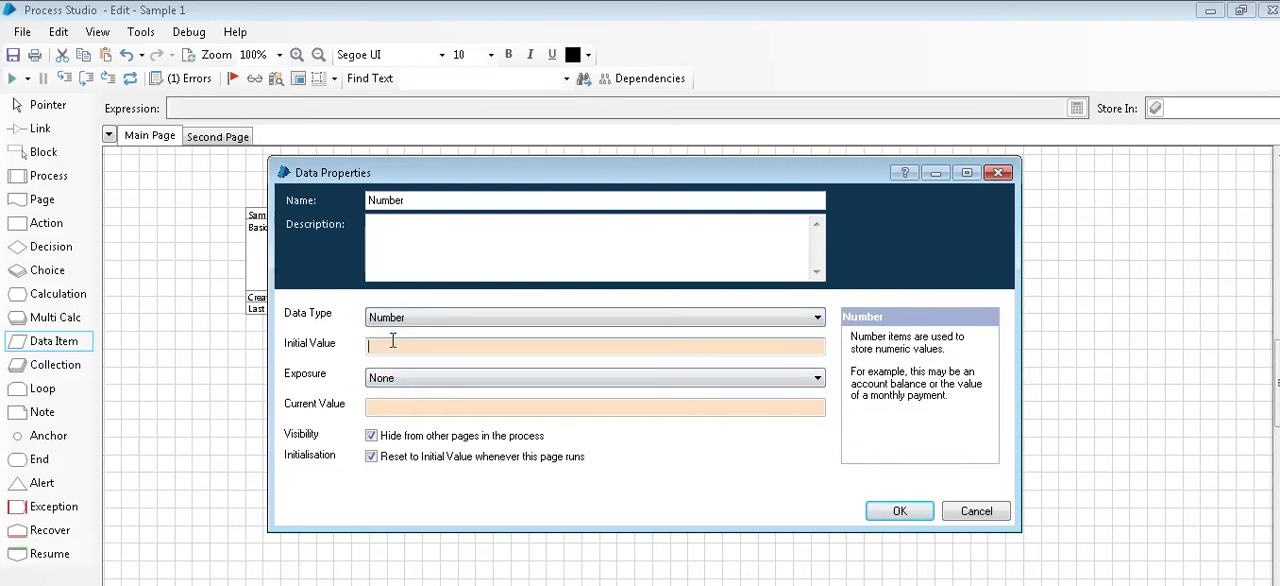
click(392, 341)
text(10)
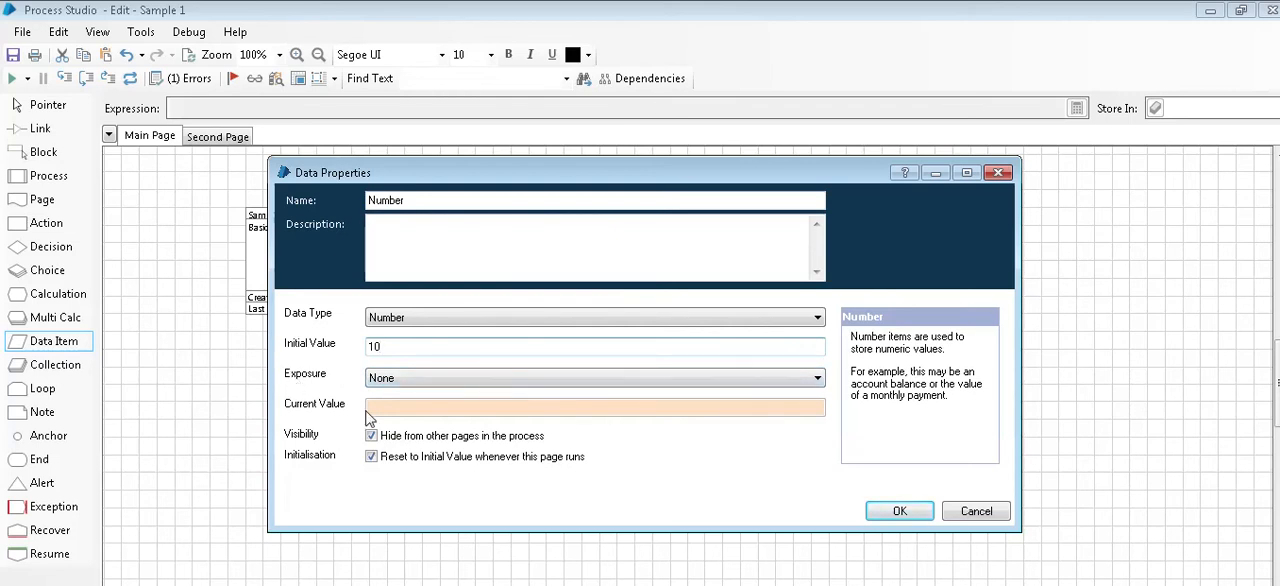
click(892, 513)
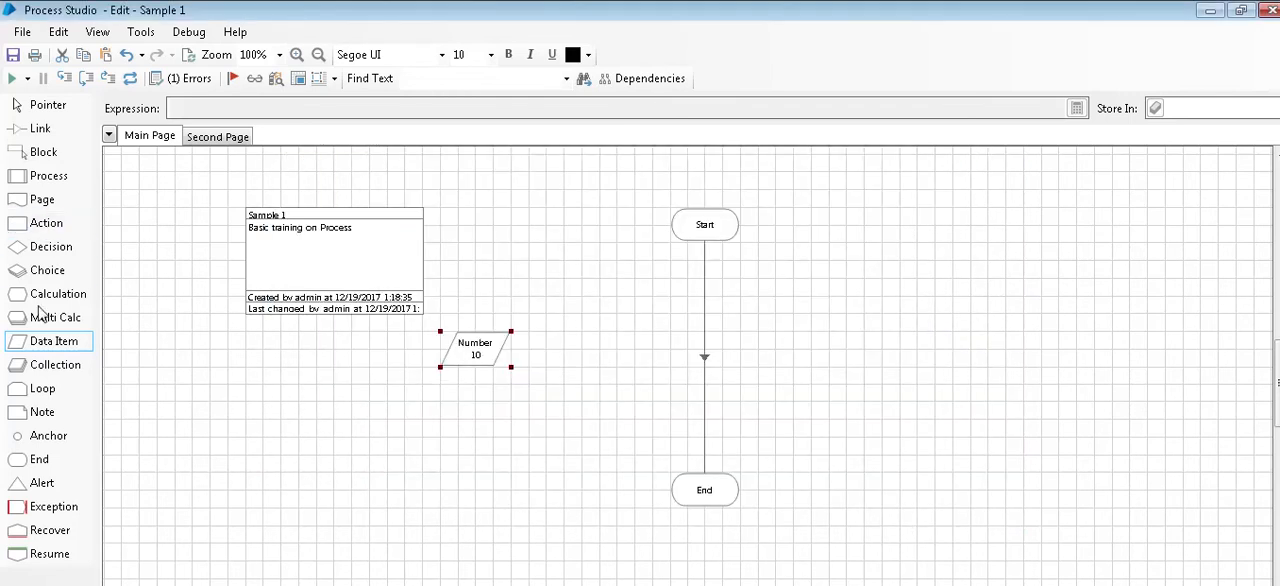
Step: Insert a Calculation stage on the link between Start and End and set its expression to [Number]
drag(50, 294, 699, 325)
double_click(701, 316)
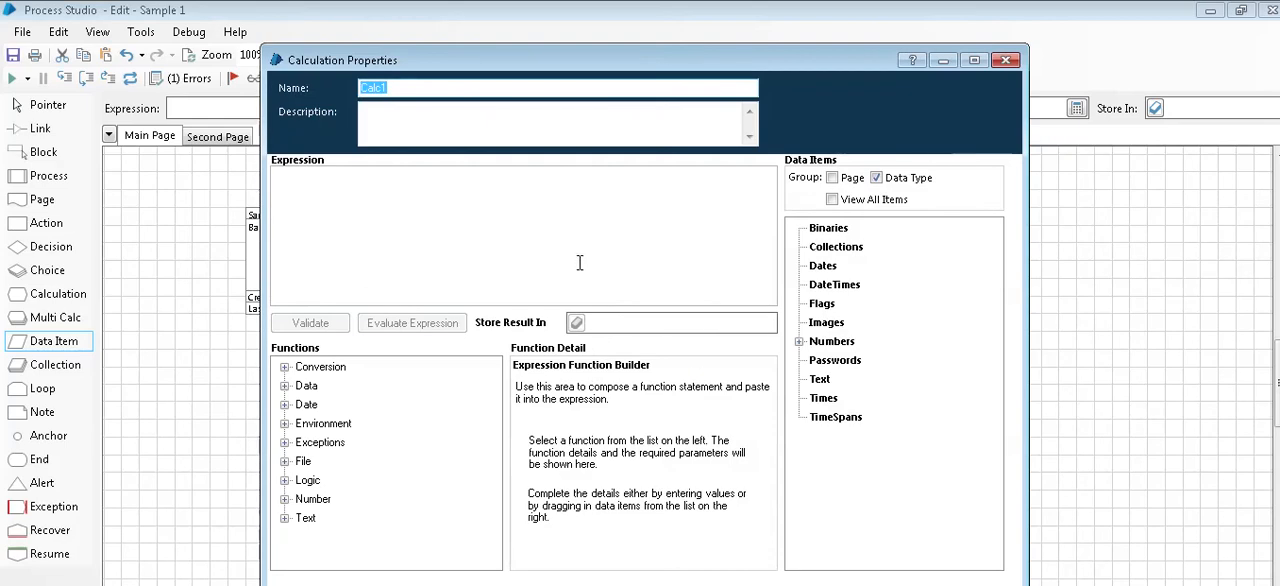
mouse_move(405, 4)
click(507, 70)
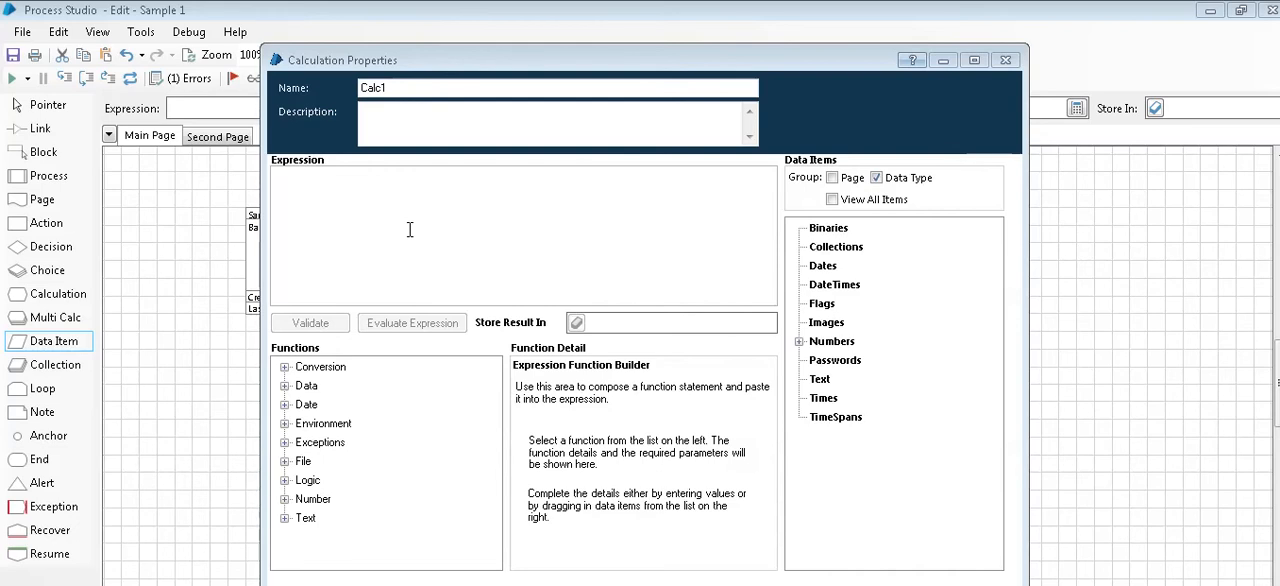
double_click(810, 344)
click(850, 361)
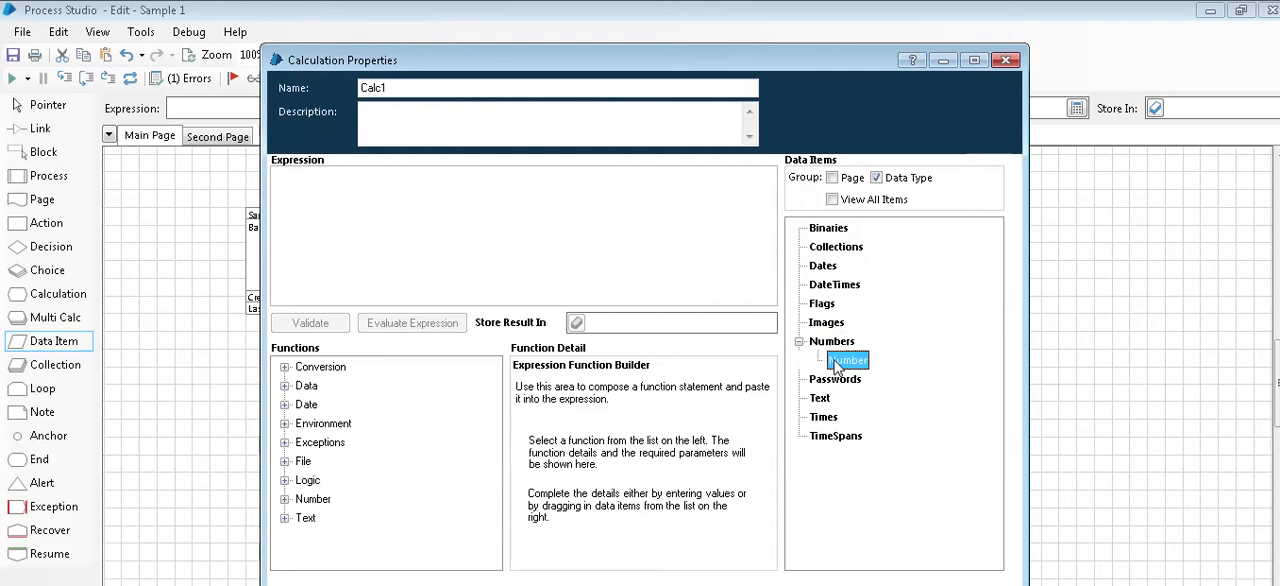
drag(850, 361, 725, 310)
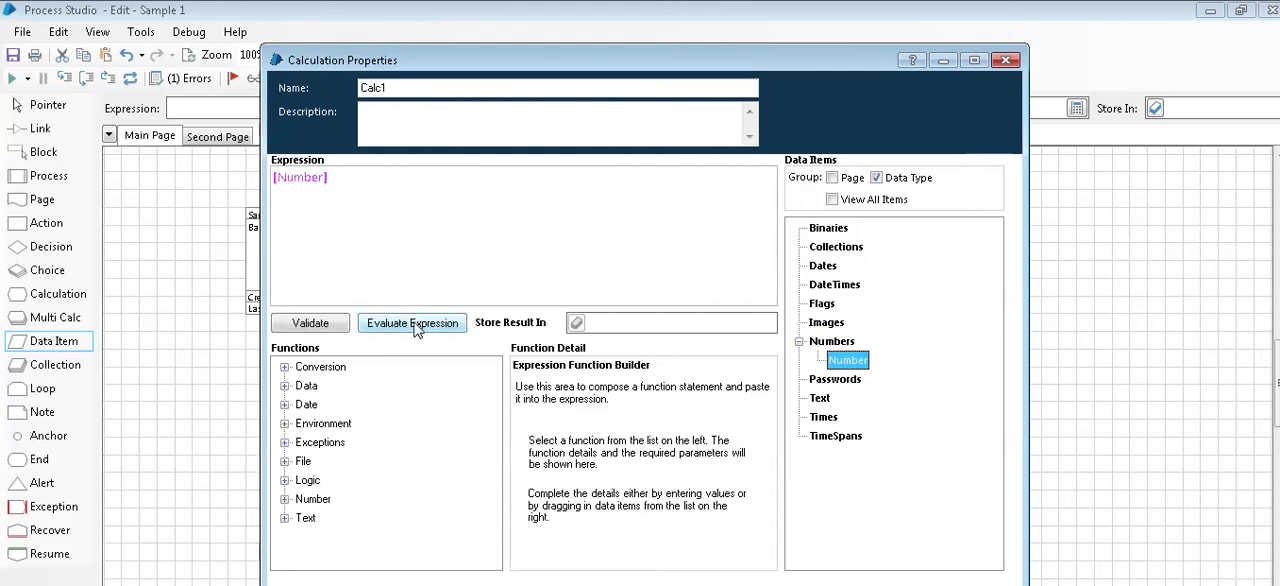
Step: Validate the calculation's expression and set its result to be stored in "Result"
click(312, 323)
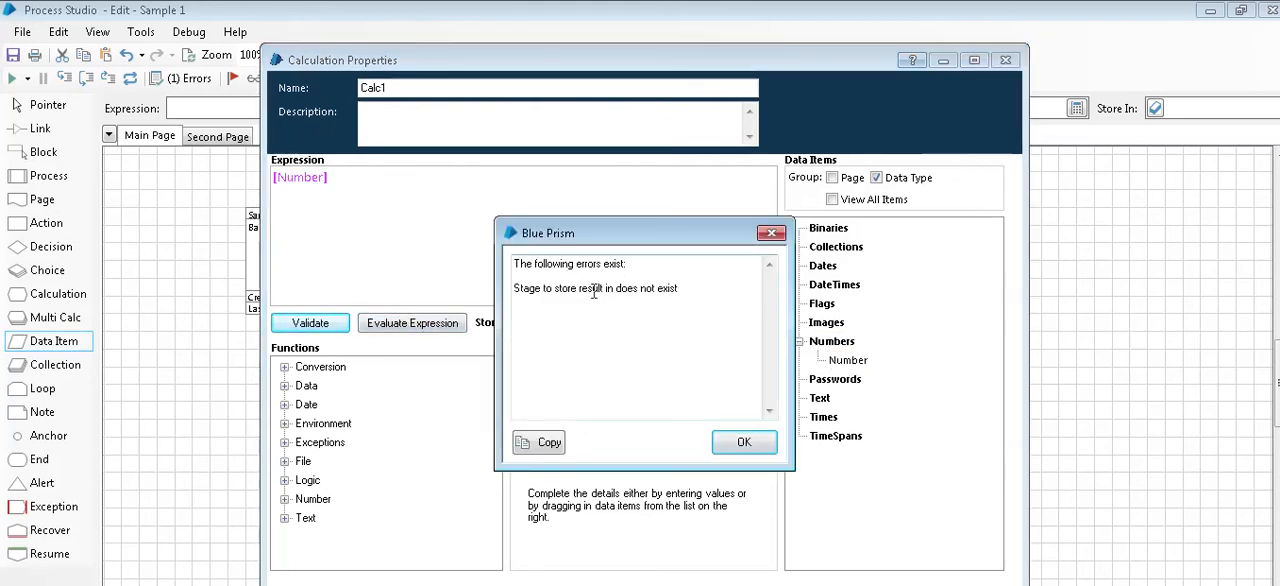
click(745, 443)
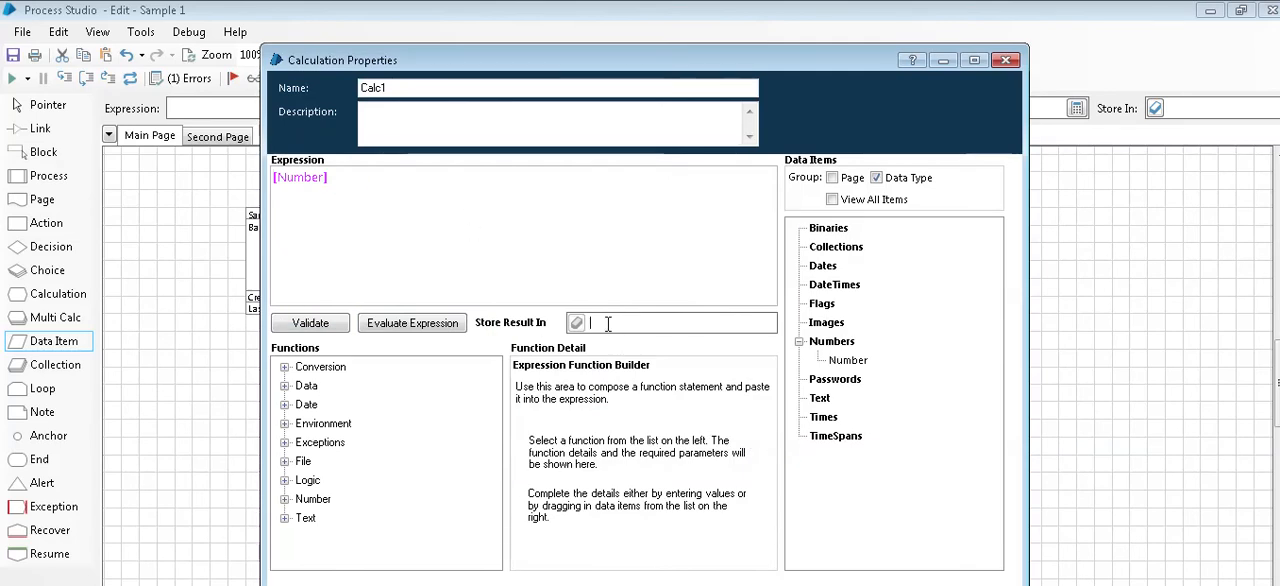
text(Resu)
text(u)
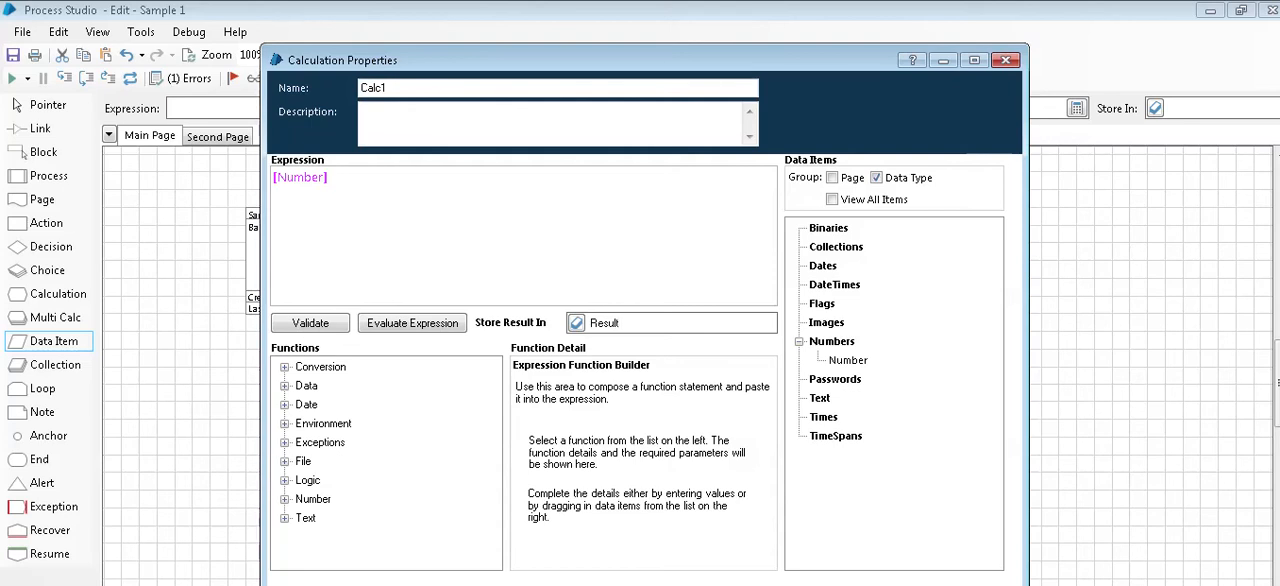
Step: Test the expression with a temporary value of 1 for Number and confirm the calculation's properties
click(425, 322)
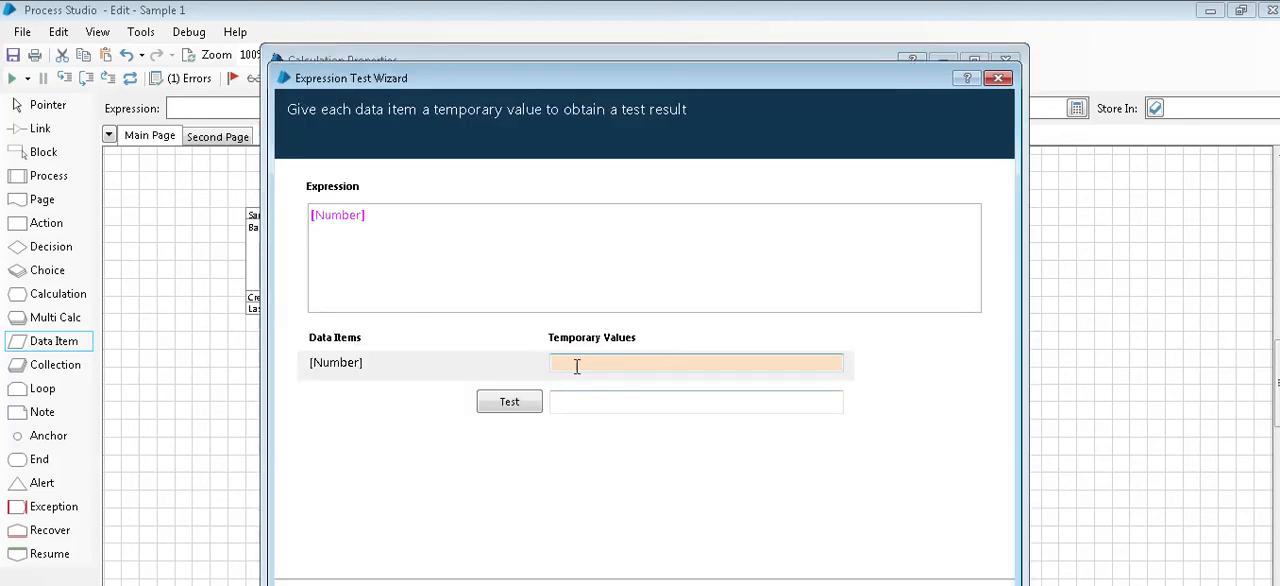
text(1)
click(508, 405)
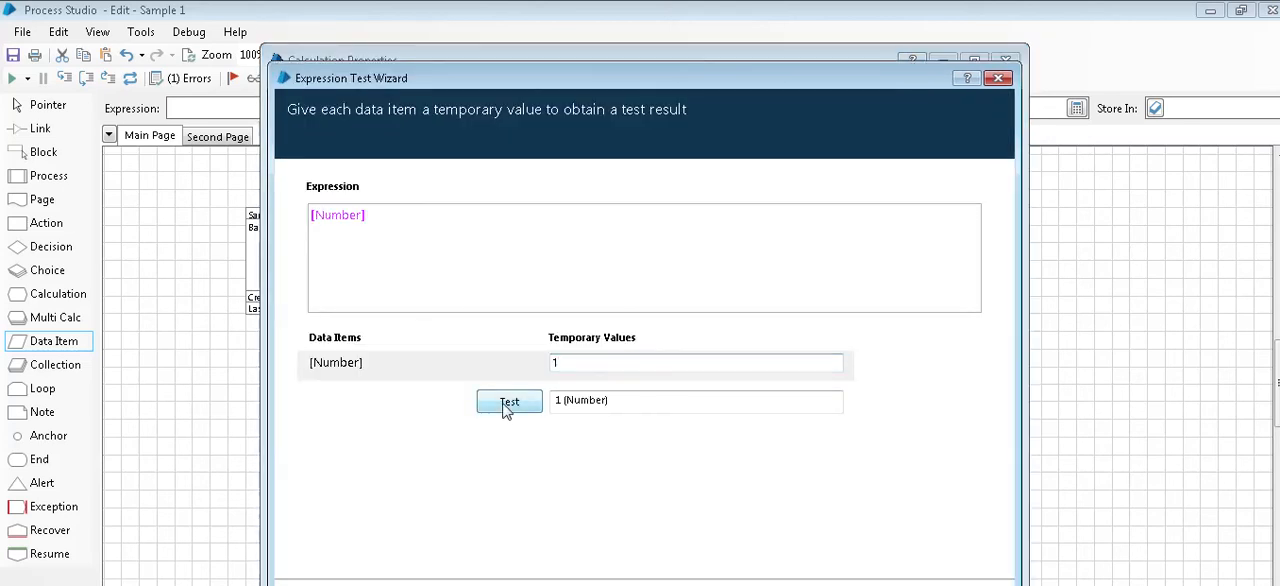
key(Escape)
key(Return)
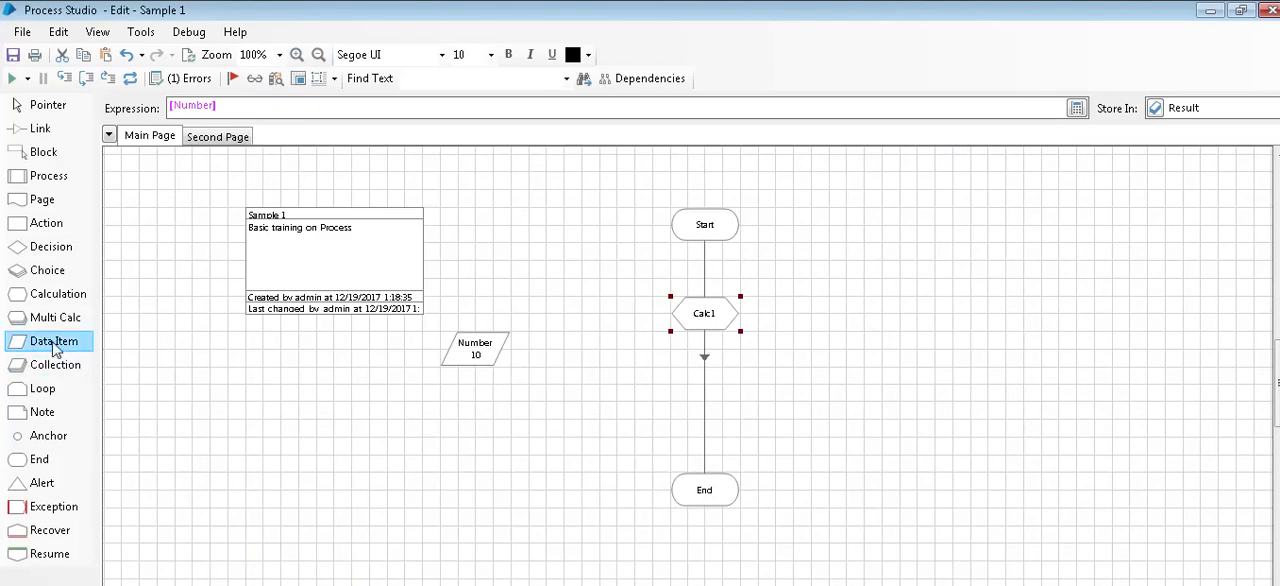
Step: Add a data item named "Number 20" below Number, with data type Number and initial value 20
drag(57, 341, 467, 410)
double_click(467, 410)
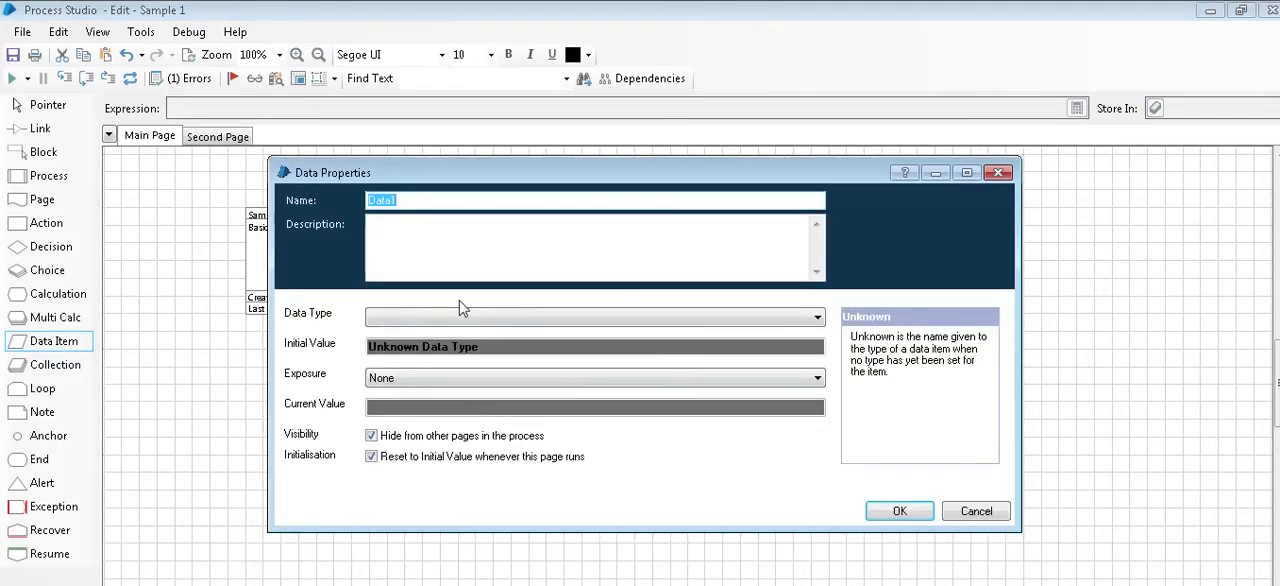
text(Number 20)
click(428, 320)
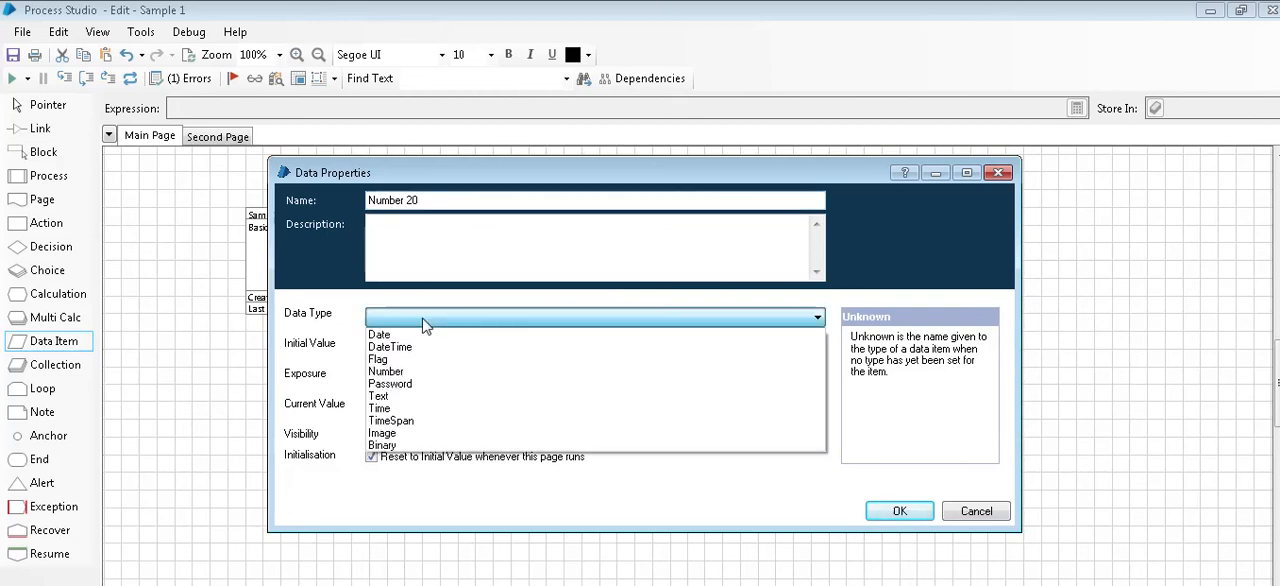
click(396, 390)
click(400, 318)
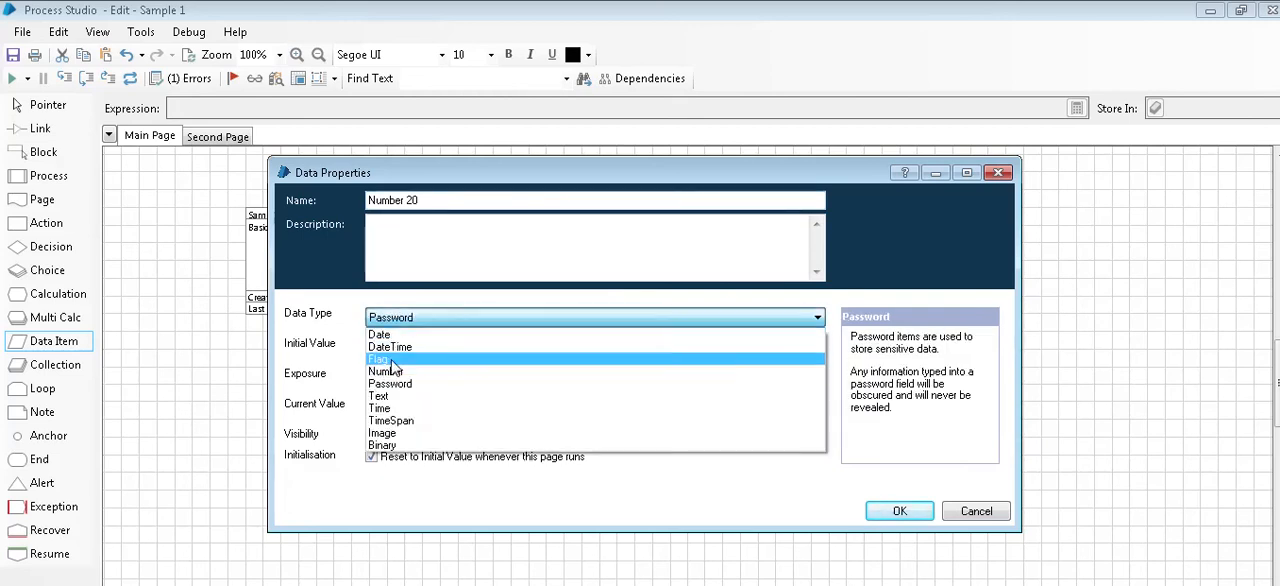
click(390, 380)
click(406, 348)
text(20)
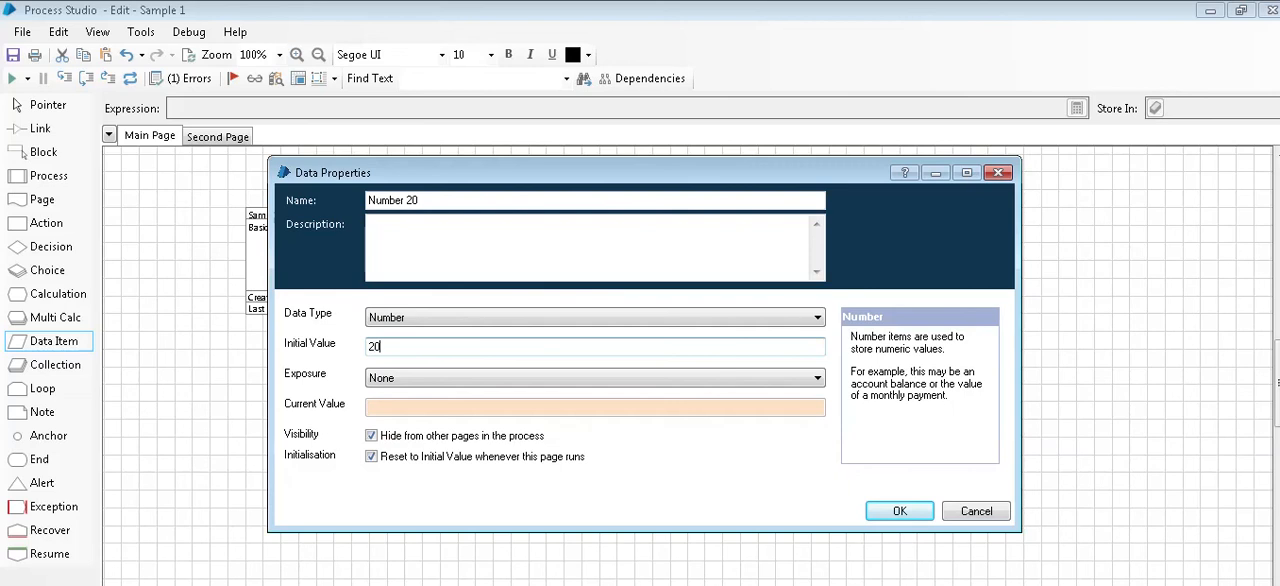
click(900, 511)
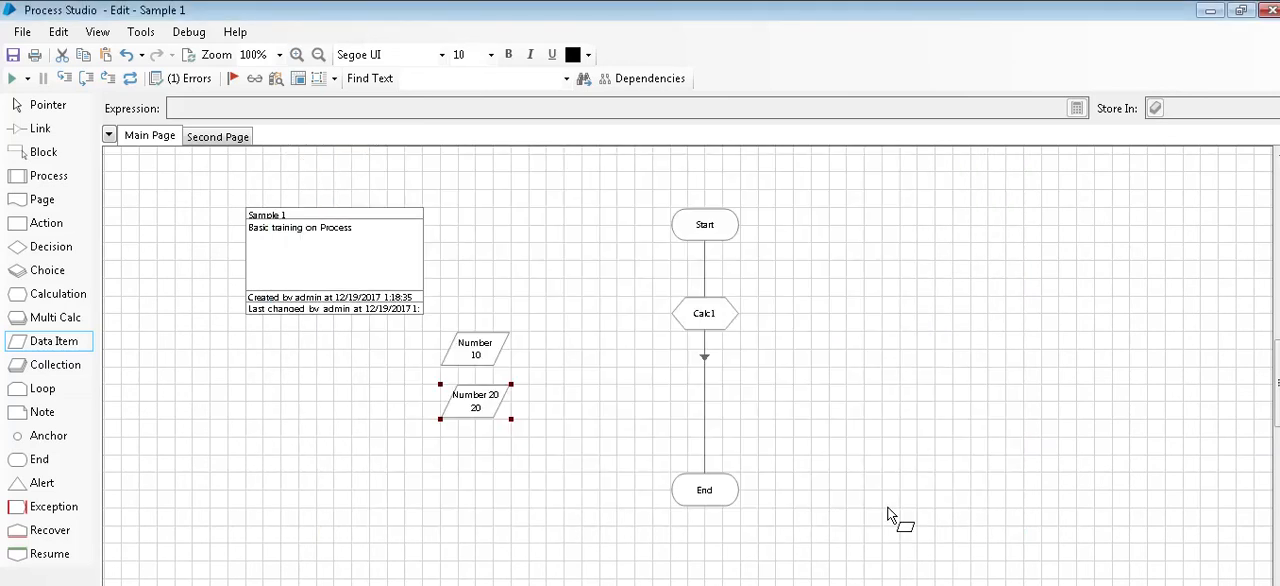
Step: Extend the Calc1 expression to [Number]+[Number 20]
click(707, 328)
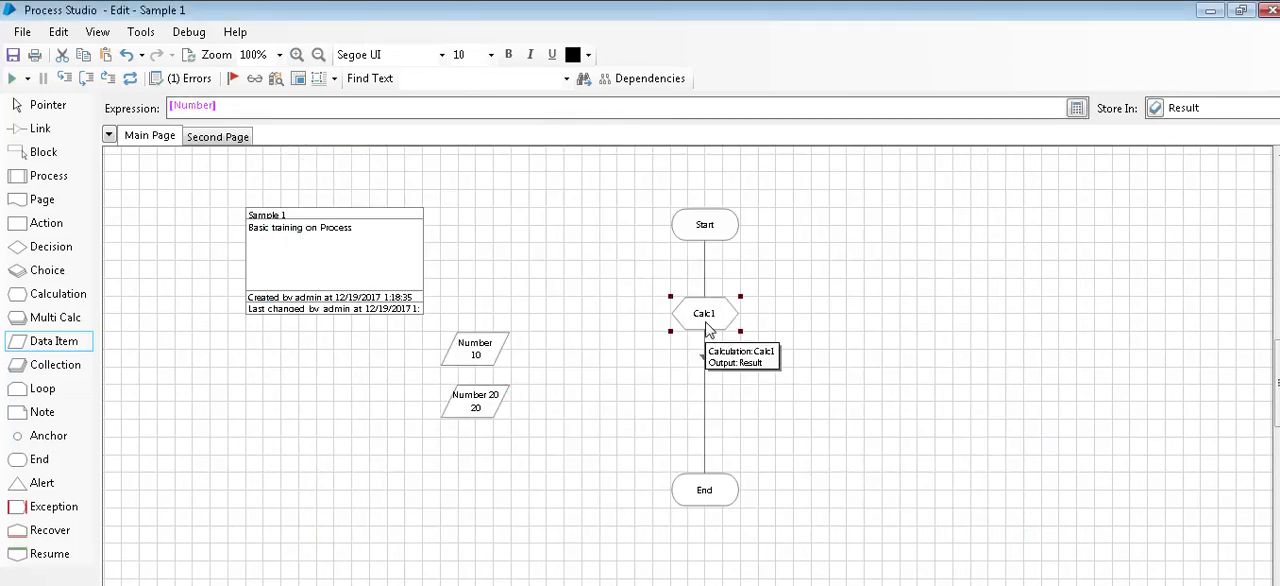
double_click(707, 328)
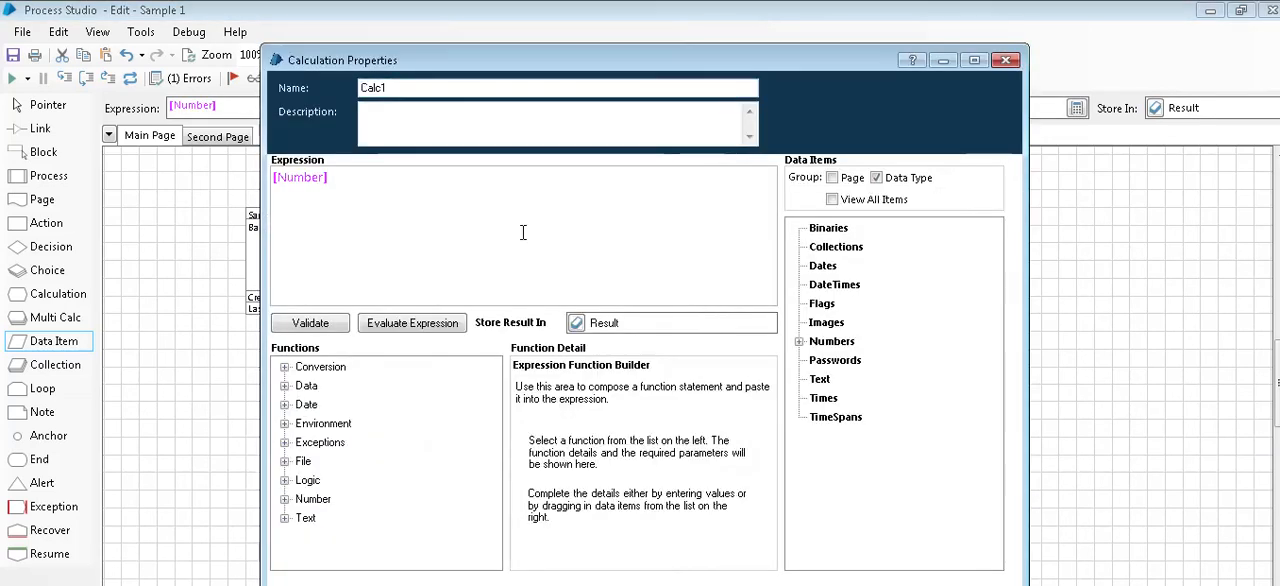
text(+)
click(800, 345)
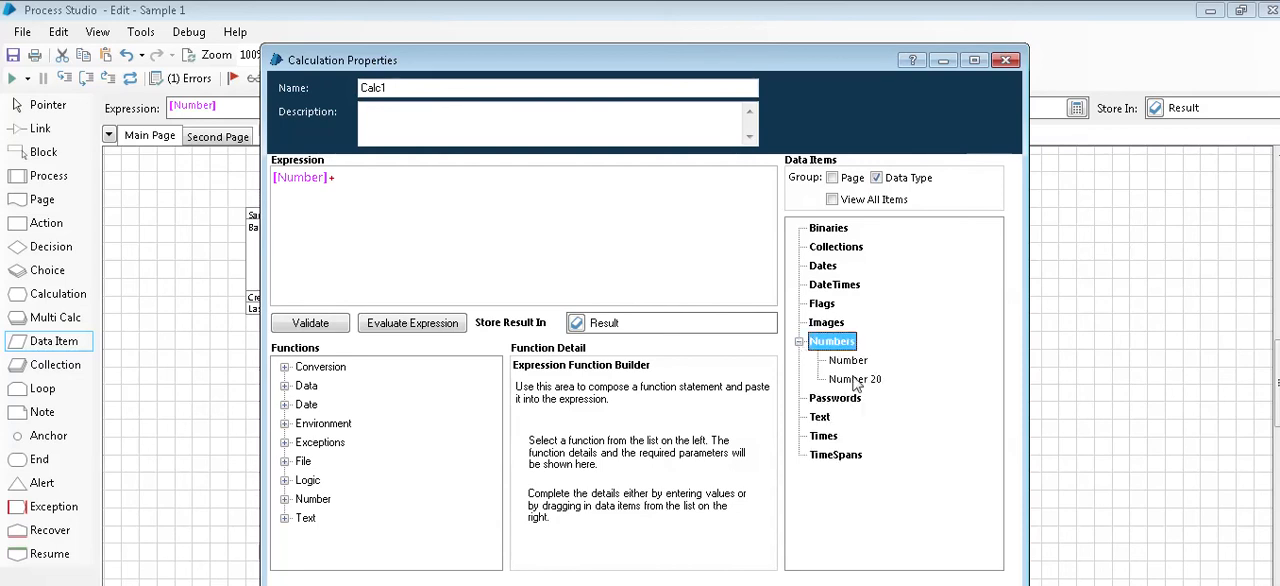
drag(855, 379, 642, 241)
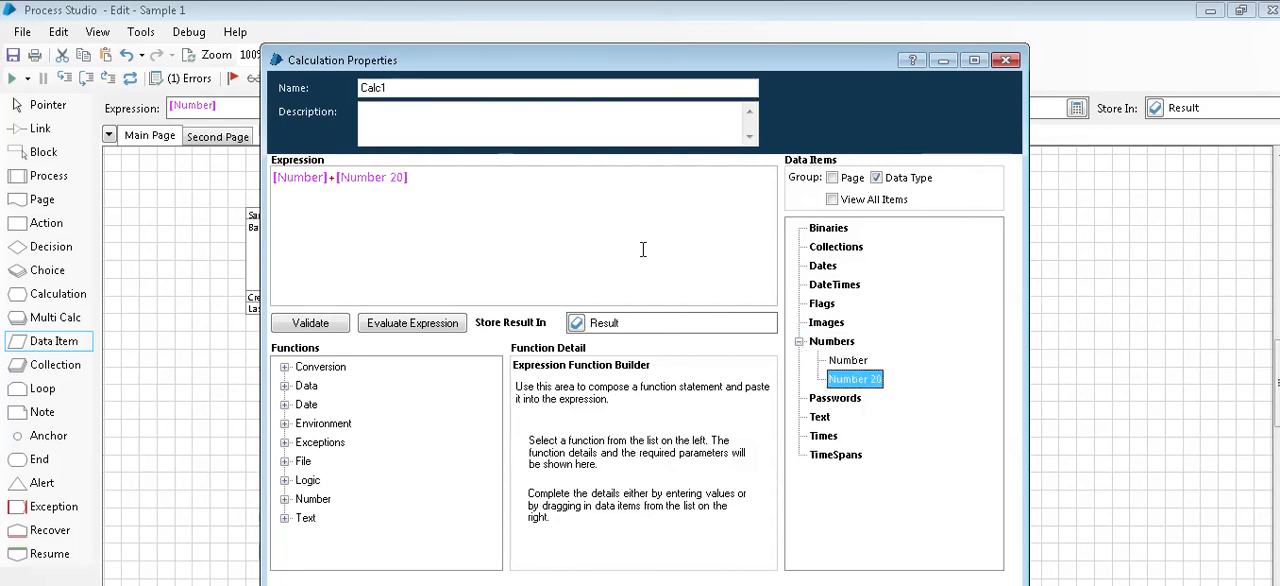
Step: Test the [Number]+[Number 20] expression with its temporary values left blank and confirm the calculation's properties
click(426, 324)
click(520, 425)
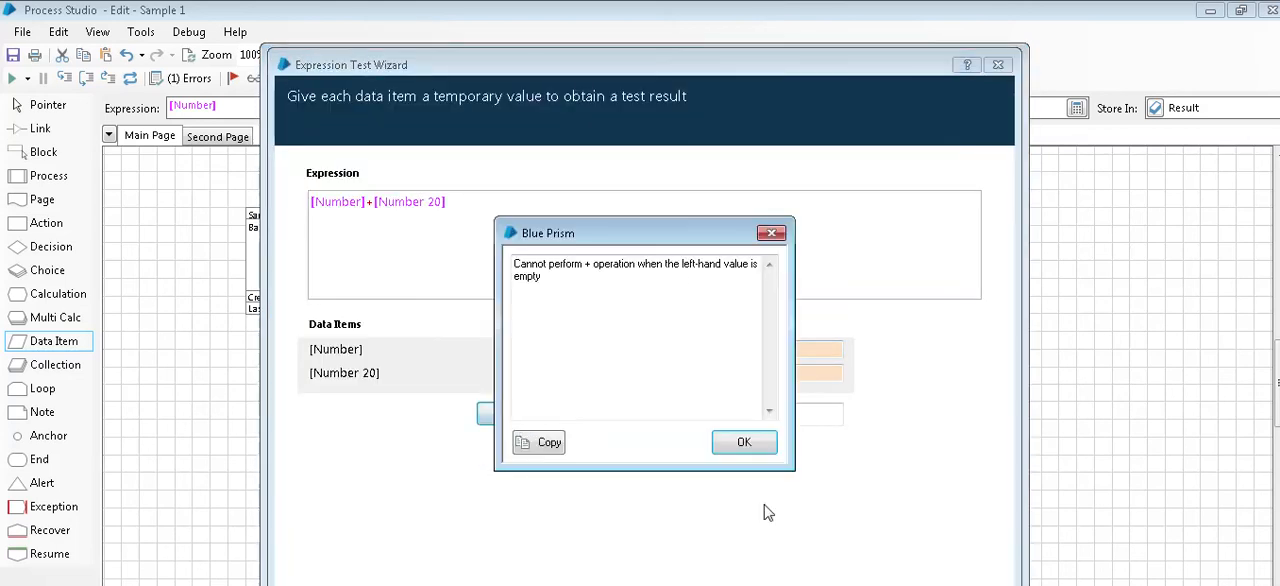
click(744, 452)
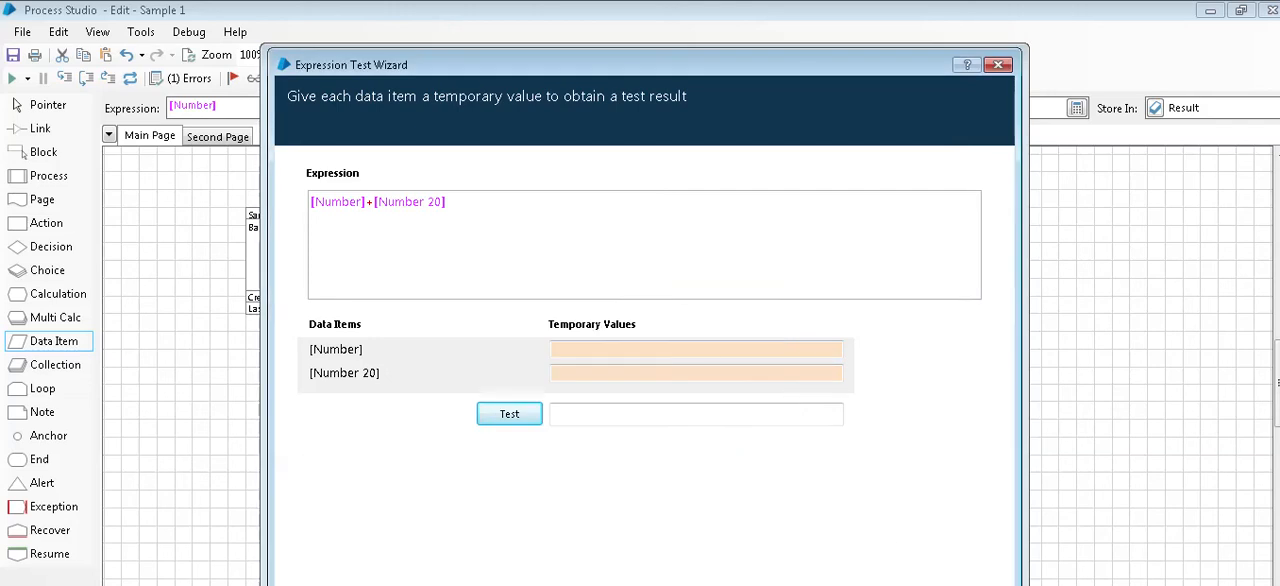
click(950, 585)
click(900, 585)
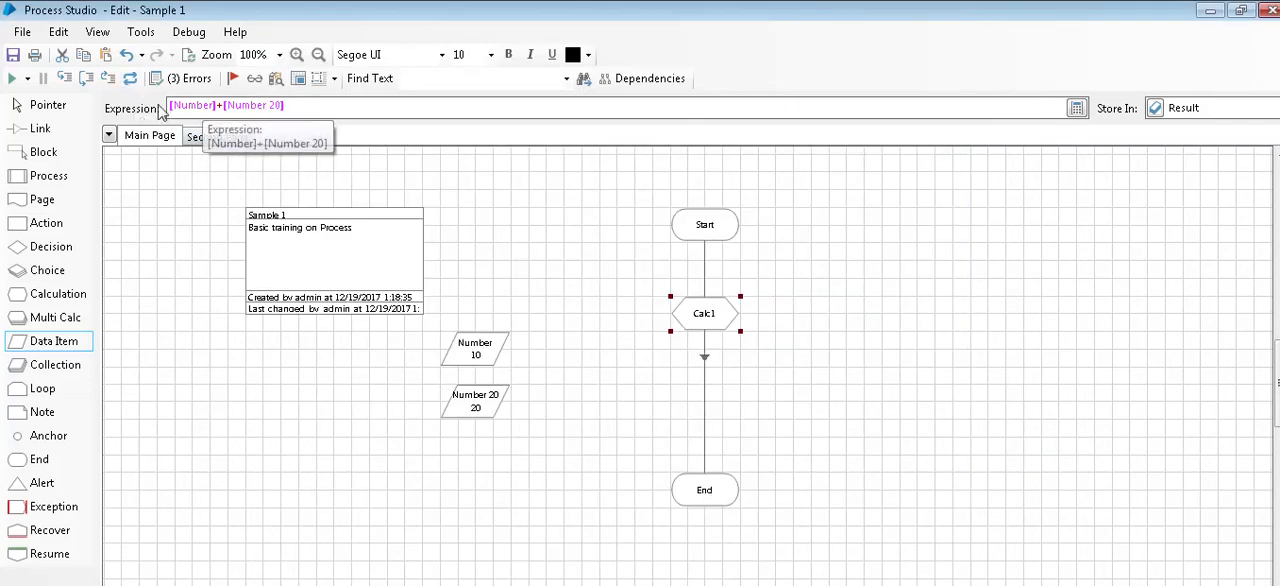
Step: Link the Start stage to Calc1 and Calc1 to the End stage on the Main Page
click(42, 128)
drag(720, 234, 708, 493)
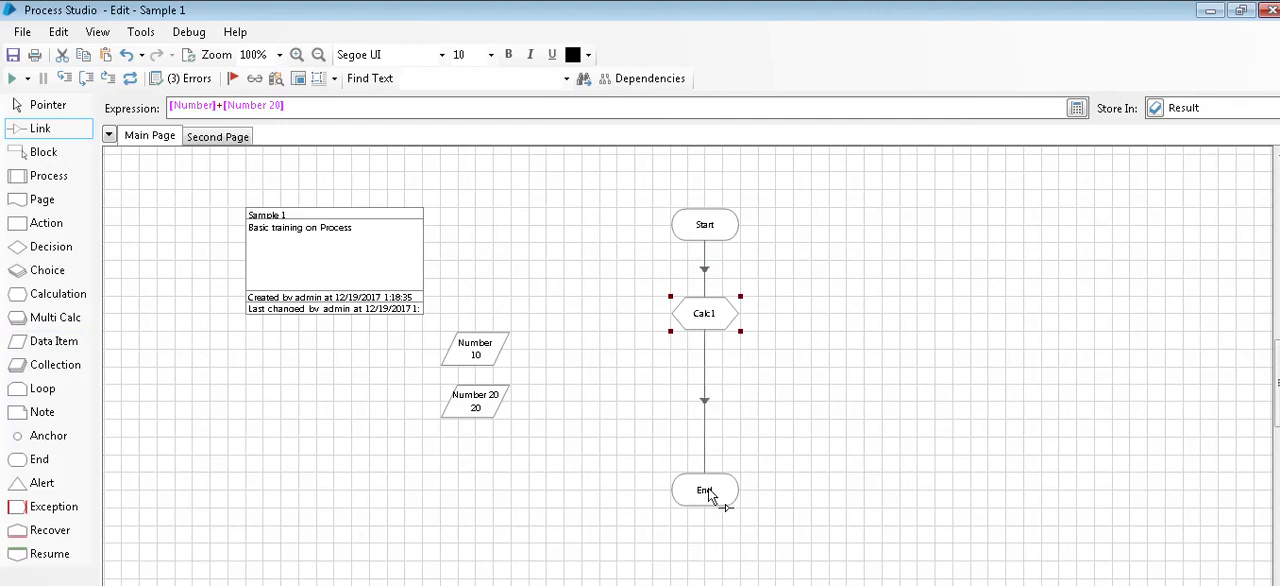
Step: Delete the page named "Second Page" from the process
click(215, 137)
right_click(211, 139)
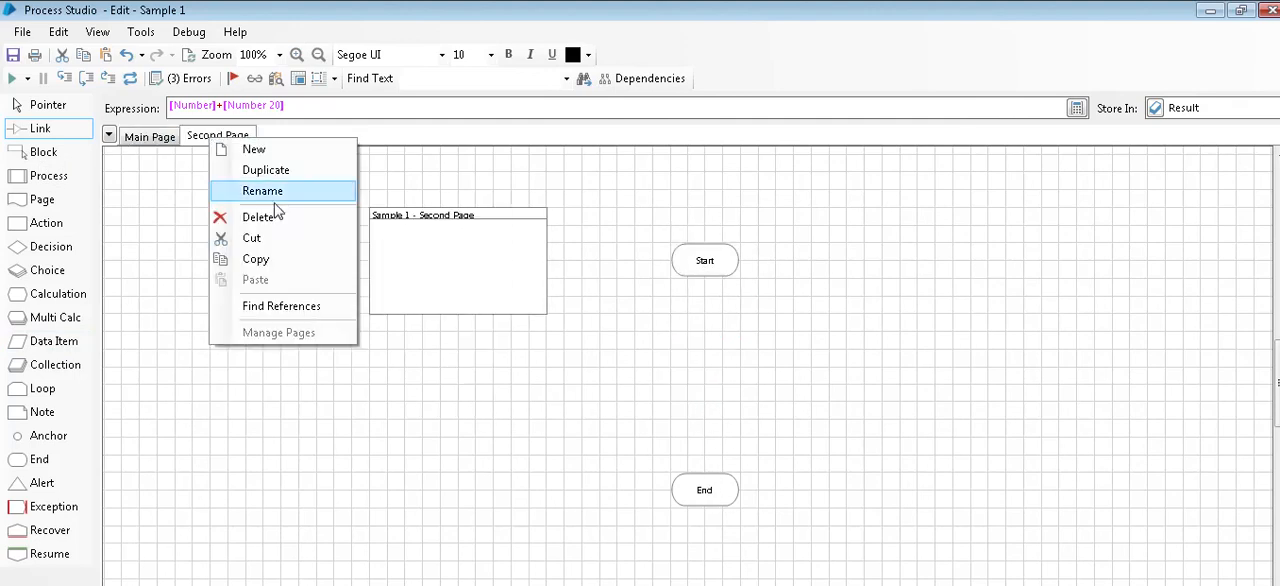
click(258, 217)
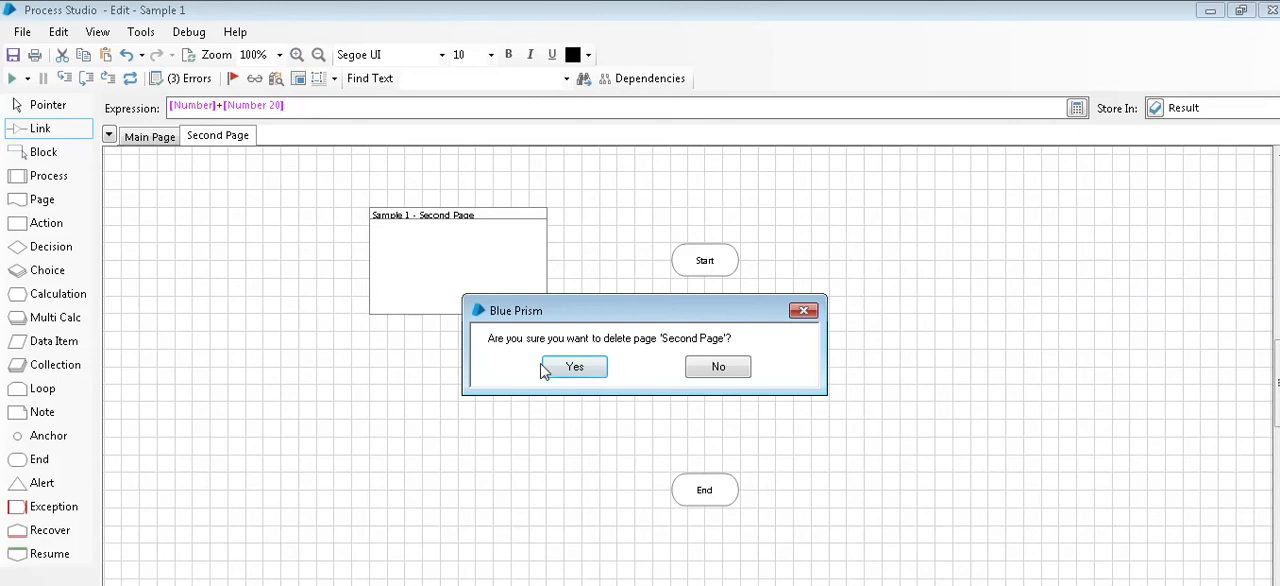
click(572, 367)
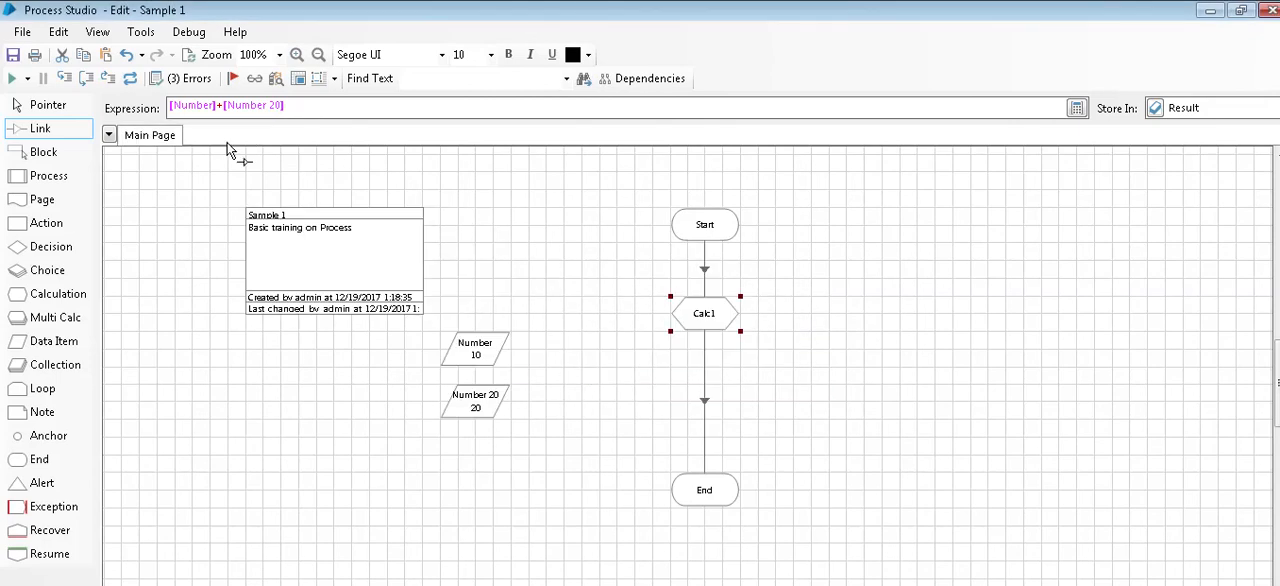
Step: Reset the process and review its validation errors for the Main Page
click(131, 80)
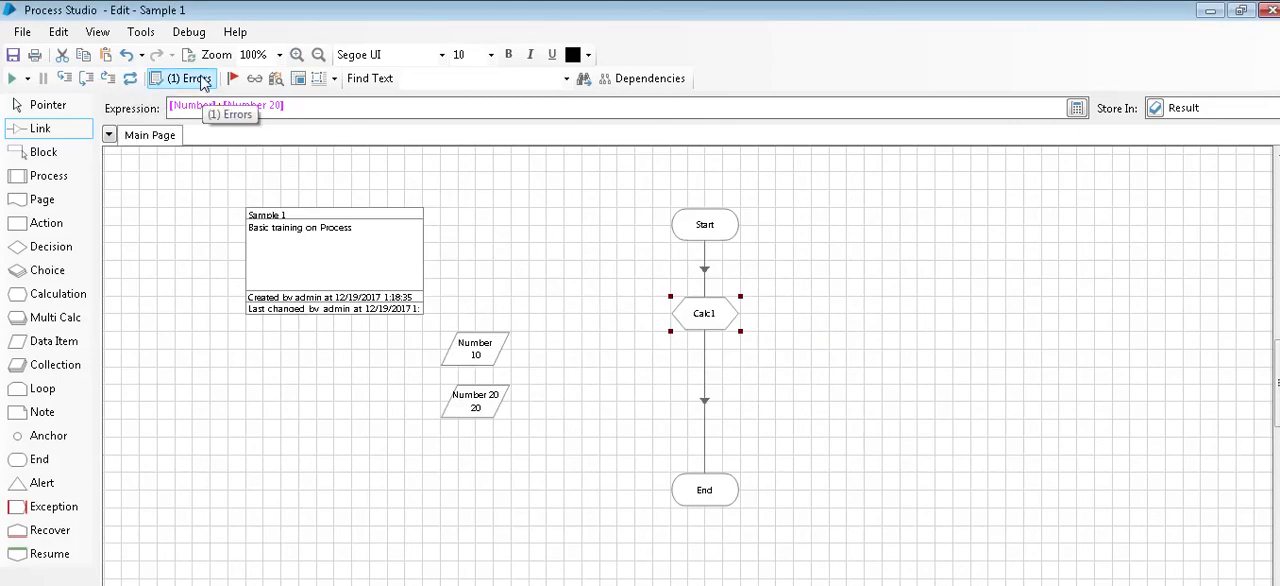
click(190, 79)
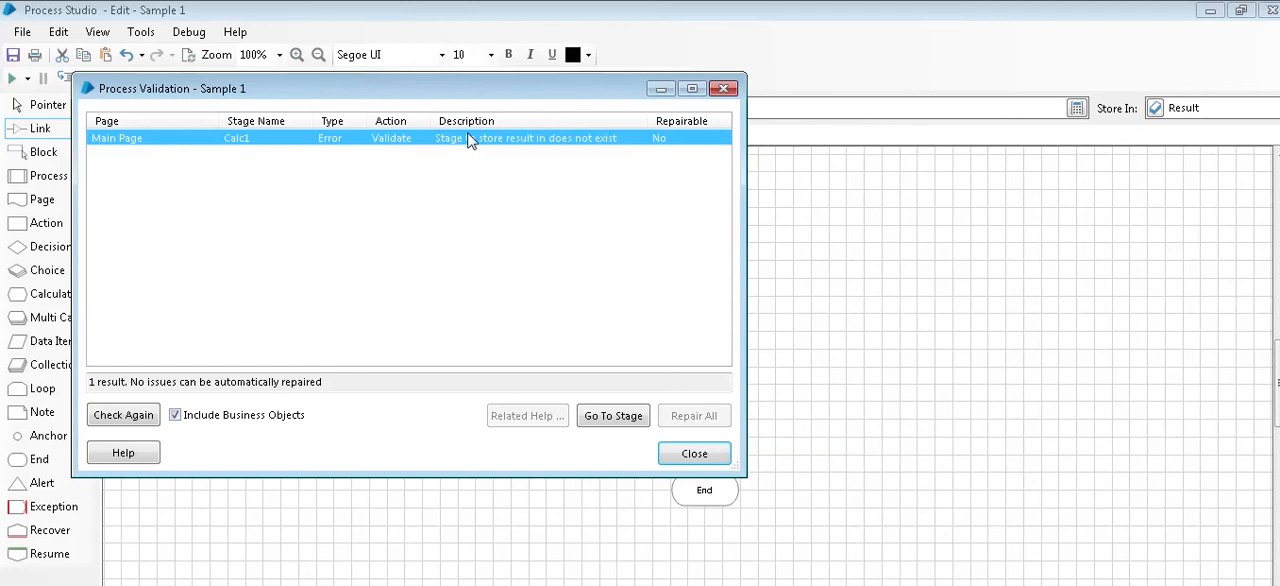
click(681, 458)
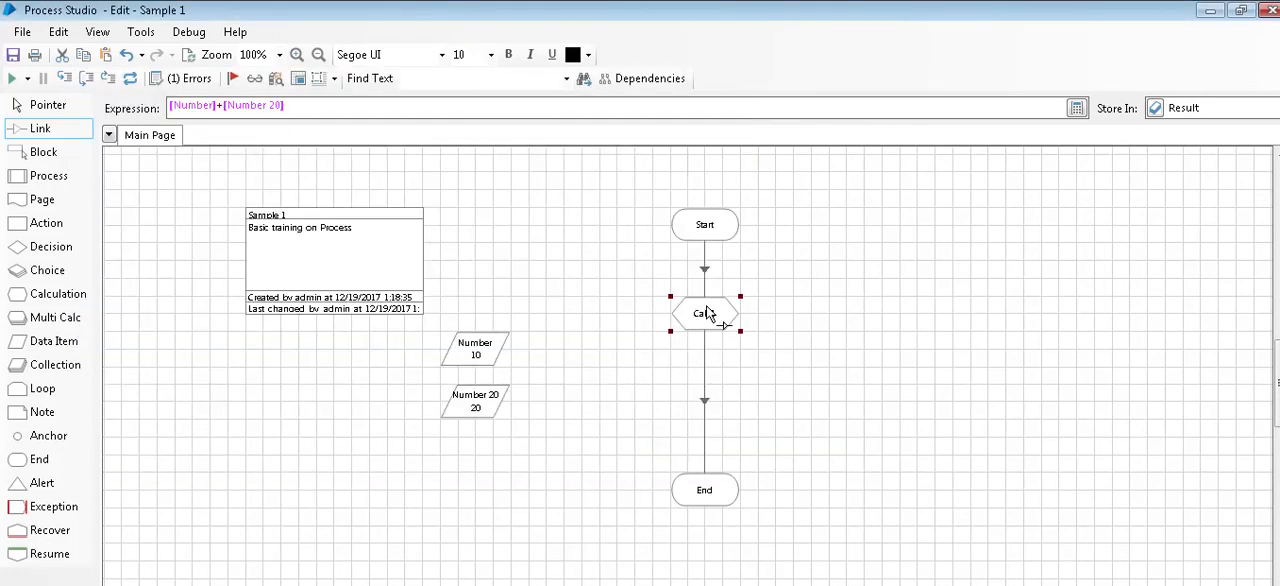
Step: Automatically create the Result data item from Calc1's store-result field and confirm the calculation's properties
double_click(706, 314)
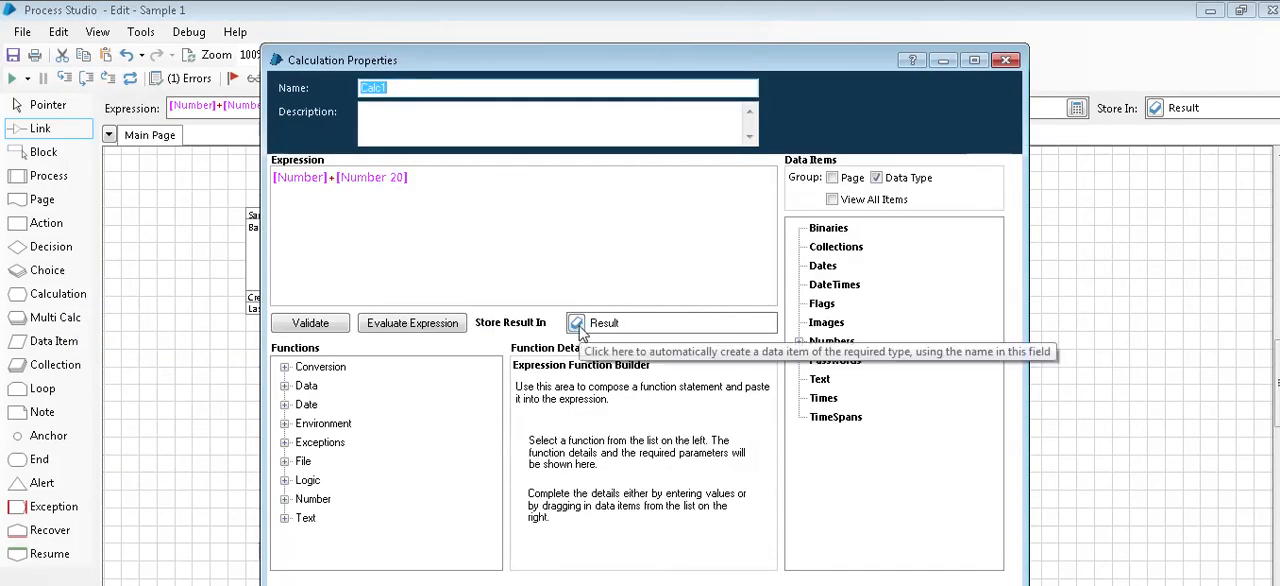
click(577, 323)
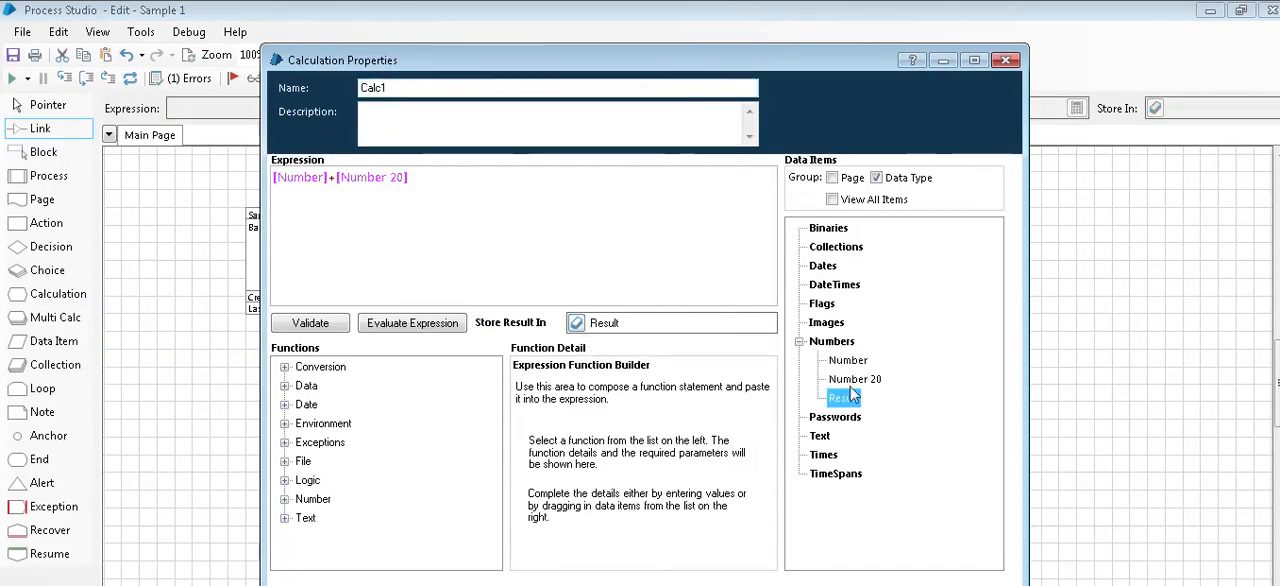
click(882, 583)
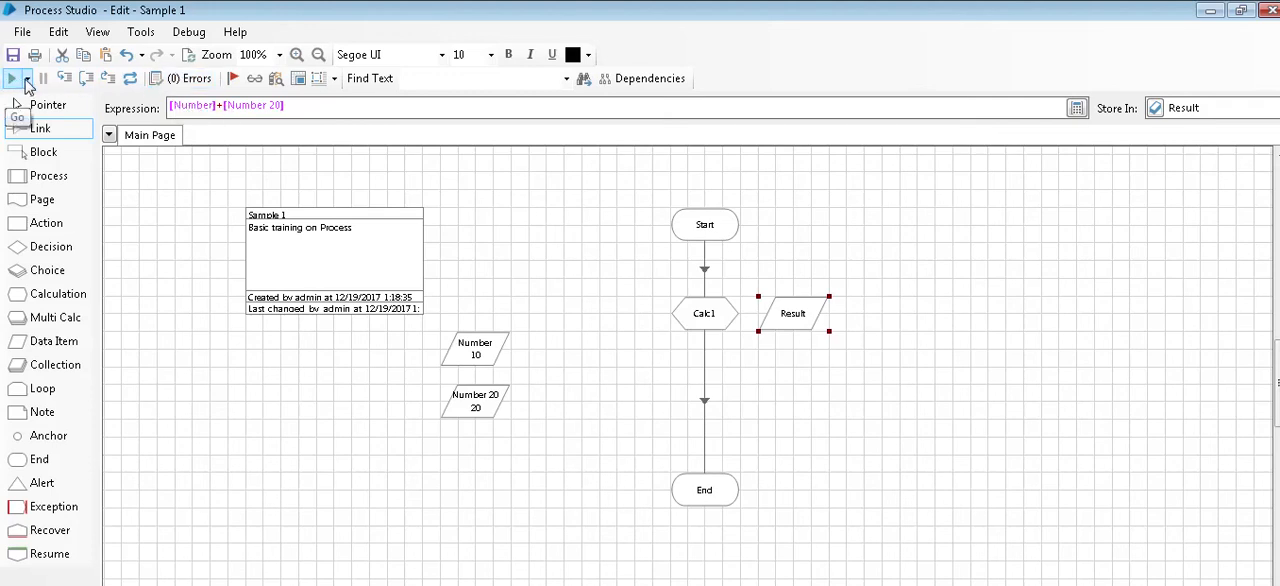
Step: Keep the debug speed at Normal and run the process
click(27, 80)
mouse_move(56, 151)
mouse_down()
mouse_move(55, 128)
mouse_move(55, 164)
mouse_move(56, 153)
mouse_up()
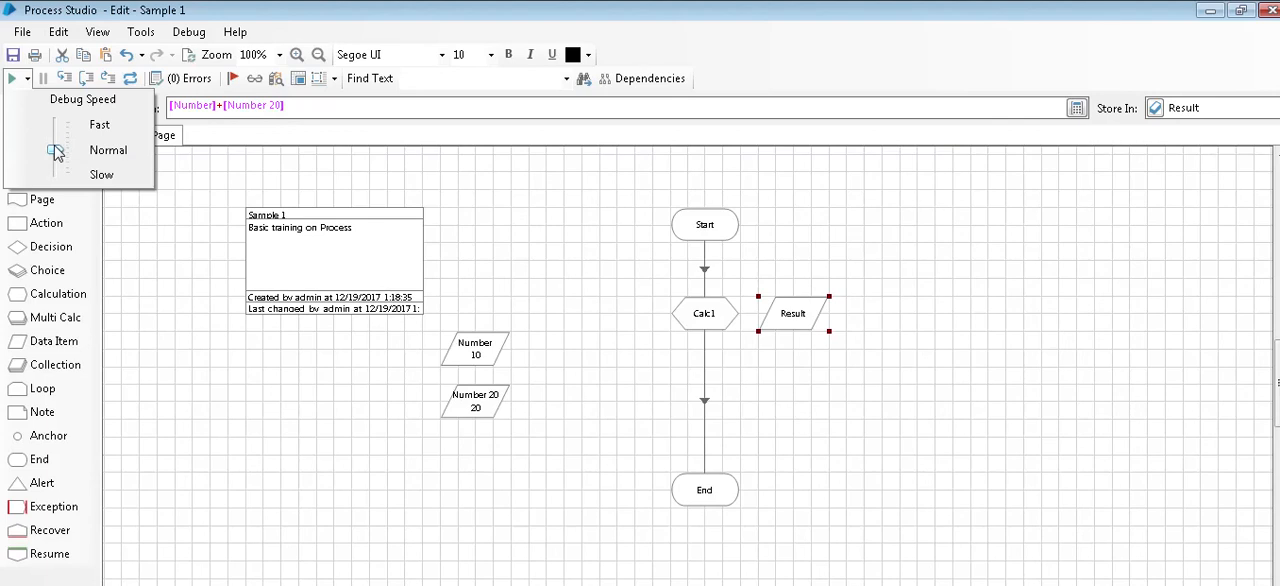
click(12, 80)
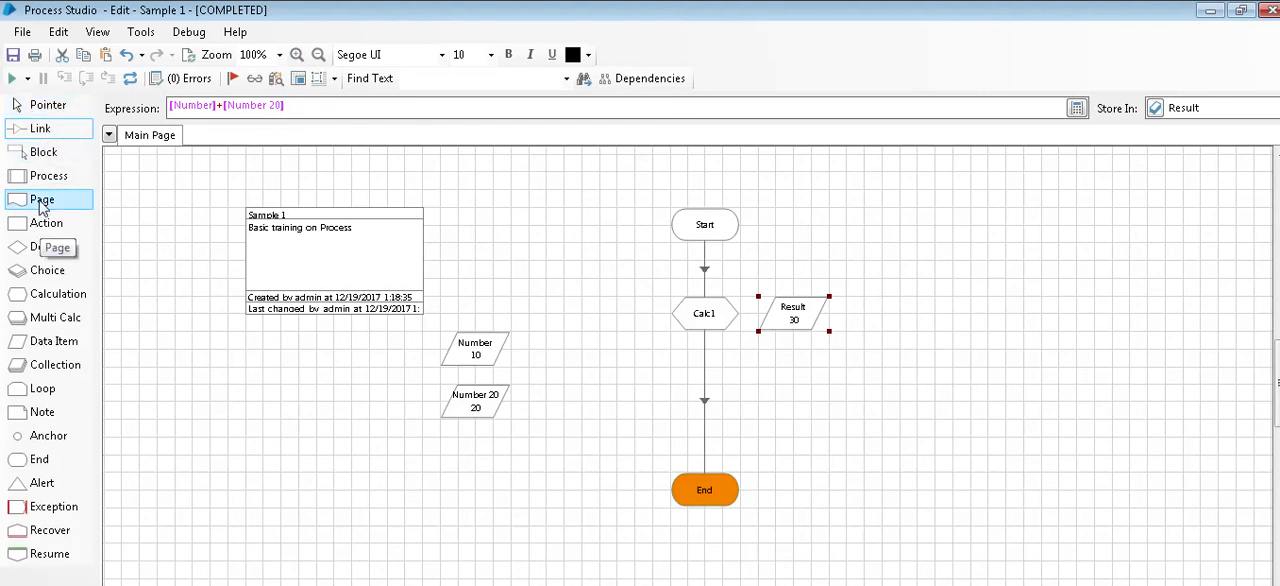
Step: Create a new page named "Second page" and link its Start stage to its End stage
right_click(127, 141)
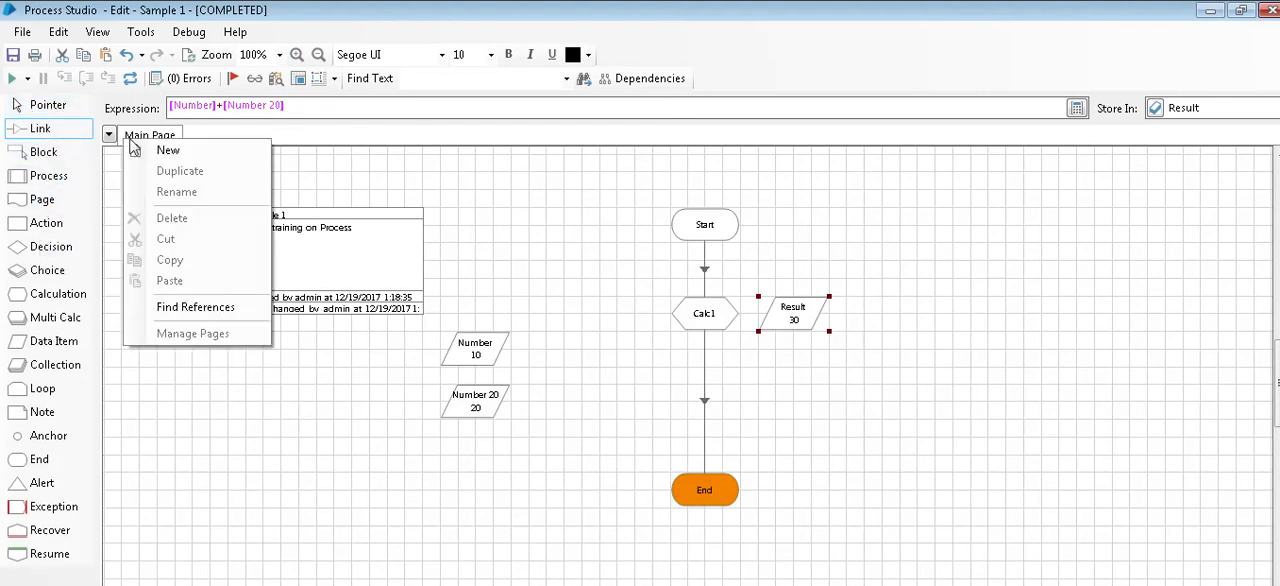
click(165, 151)
text(Second page)
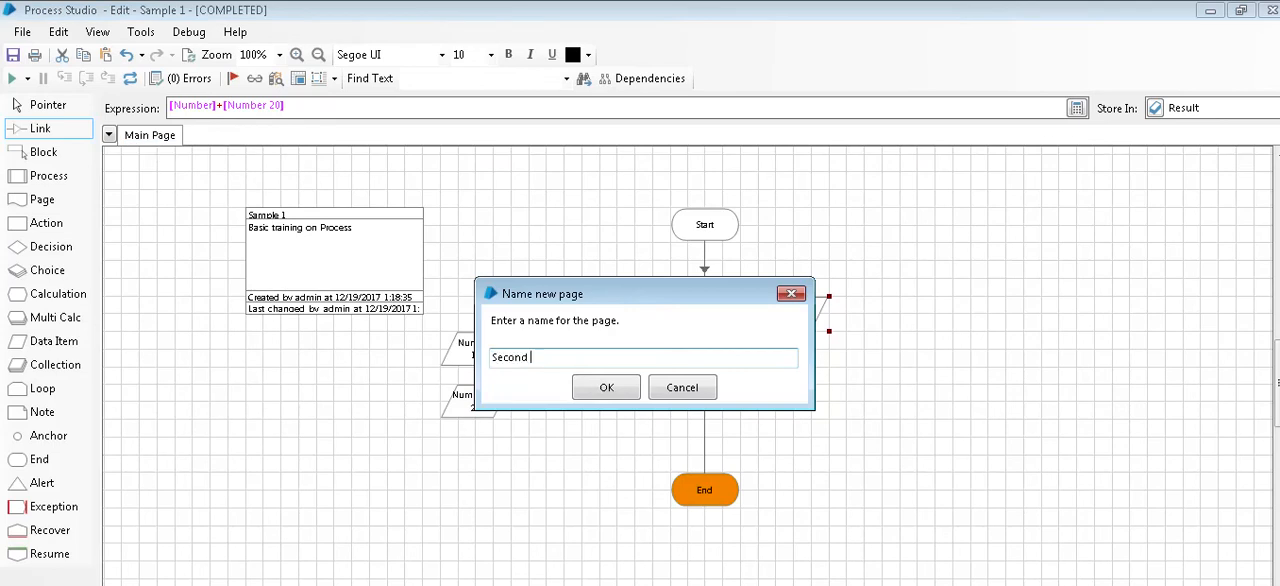
click(598, 386)
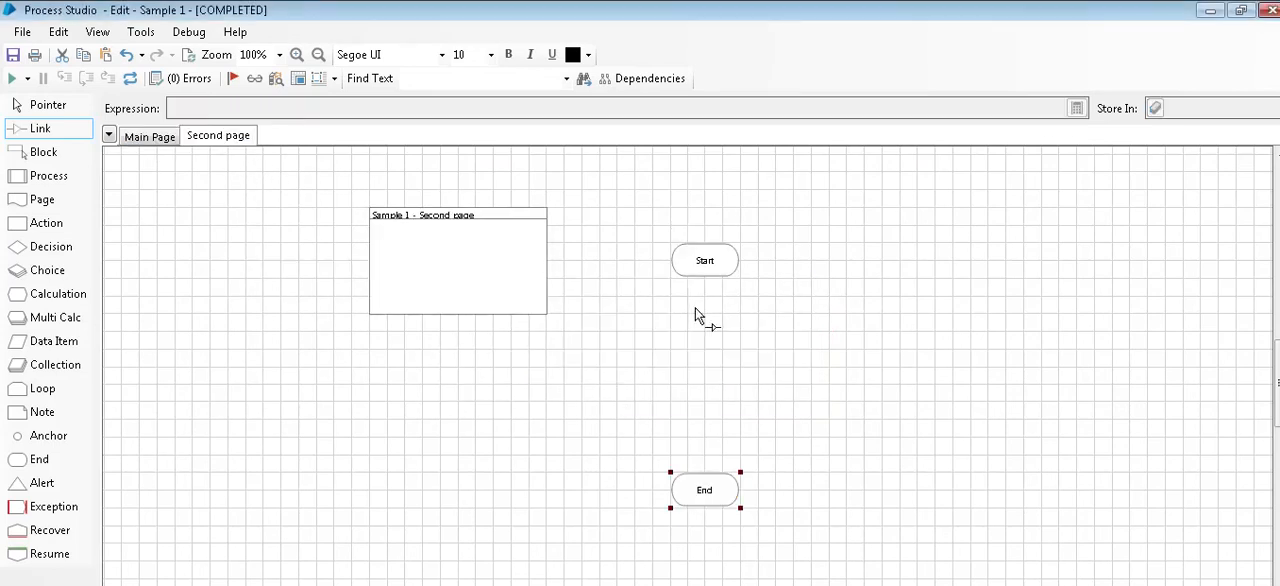
drag(705, 262, 706, 495)
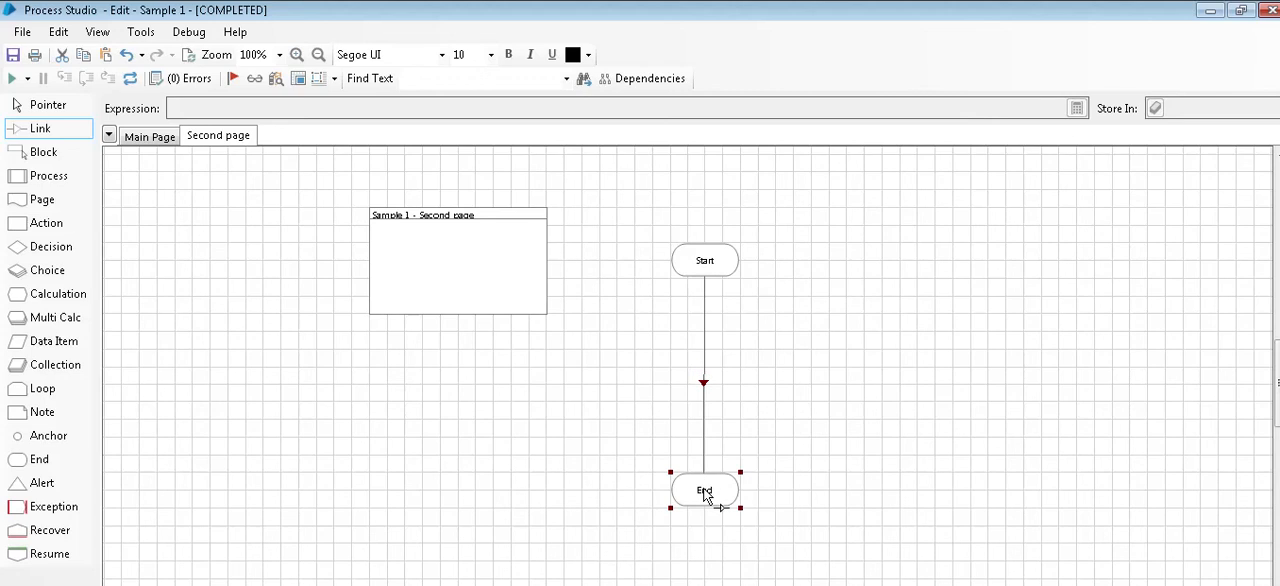
Step: Add a Page stage to the Main Page, between Calc1 and End, that references the existing Second page
click(148, 137)
drag(42, 199, 660, 390)
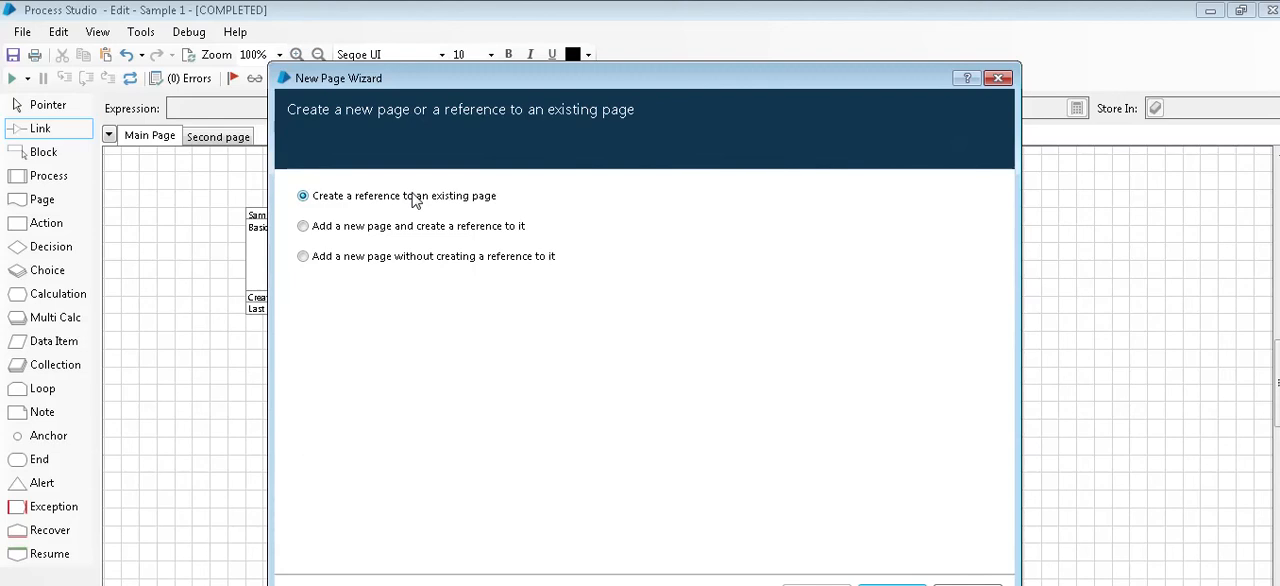
click(903, 582)
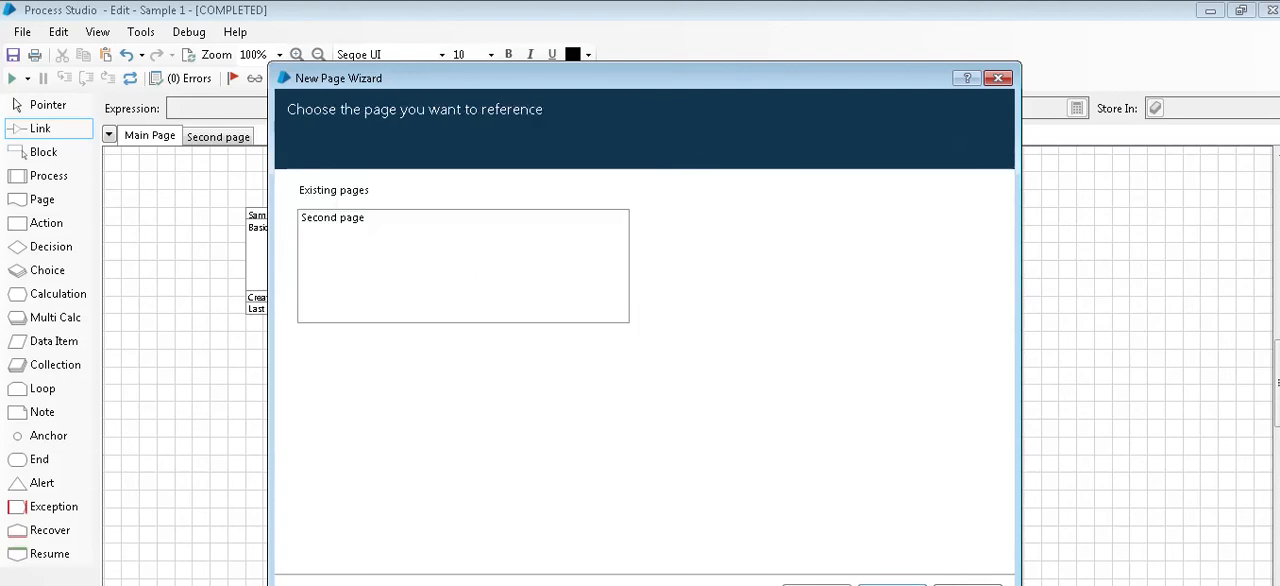
drag(489, 80, 463, 19)
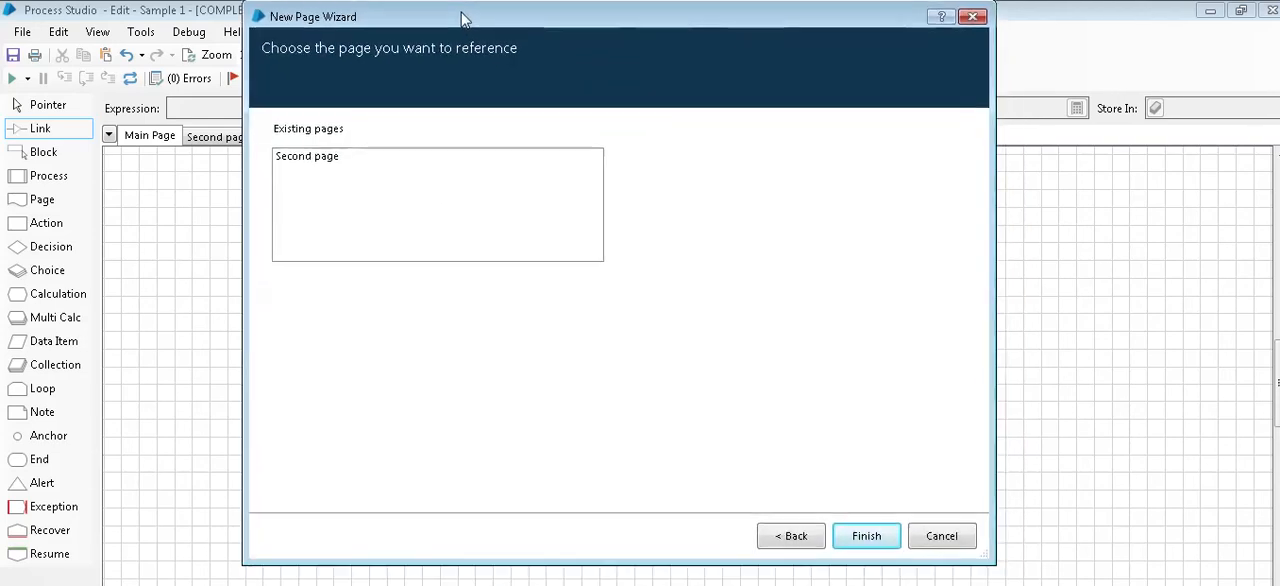
click(308, 159)
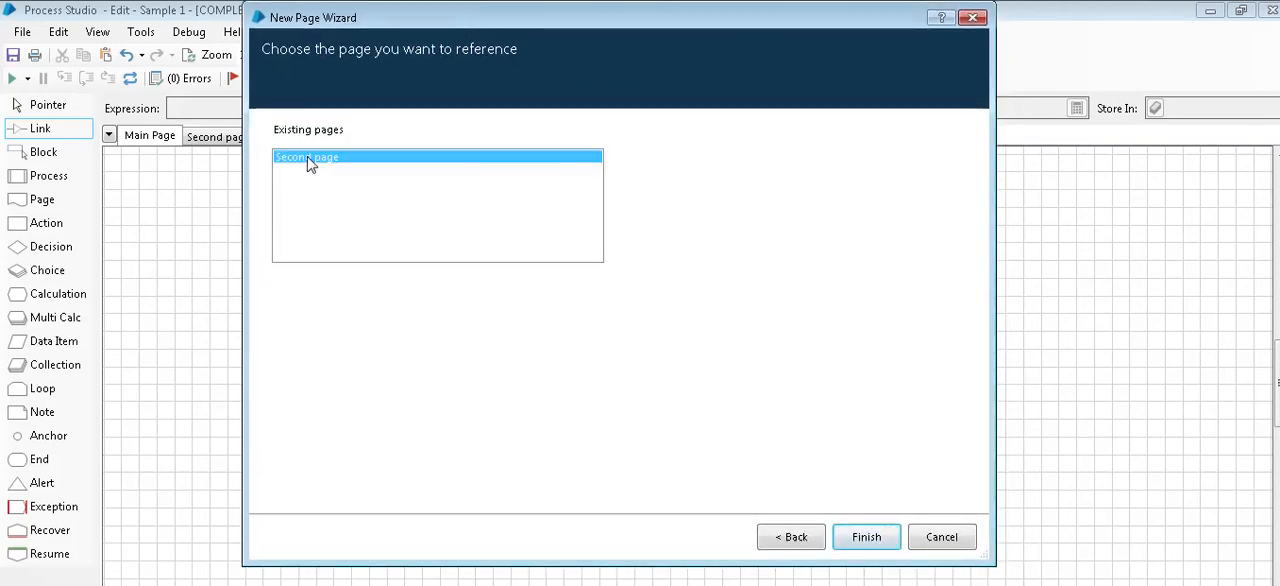
click(862, 537)
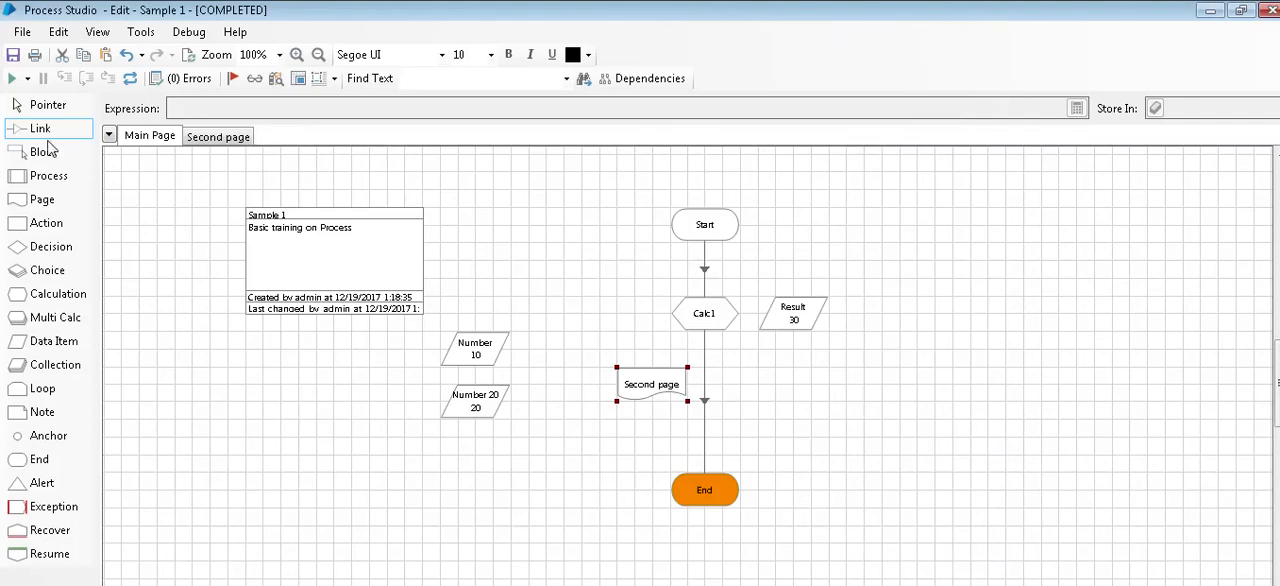
Step: Link Calc1 to the Second page stage and that stage to End, then align it vertically with the flow
mouse_move(704, 314)
mouse_down()
mouse_move(651, 384)
mouse_move(706, 500)
mouse_up()
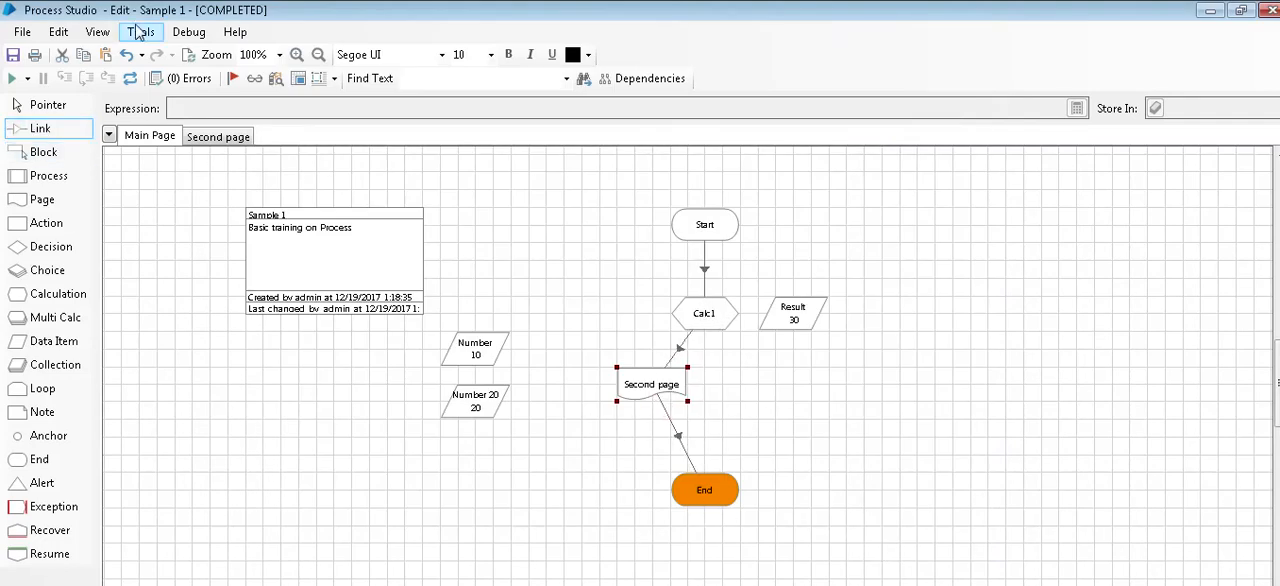
click(22, 106)
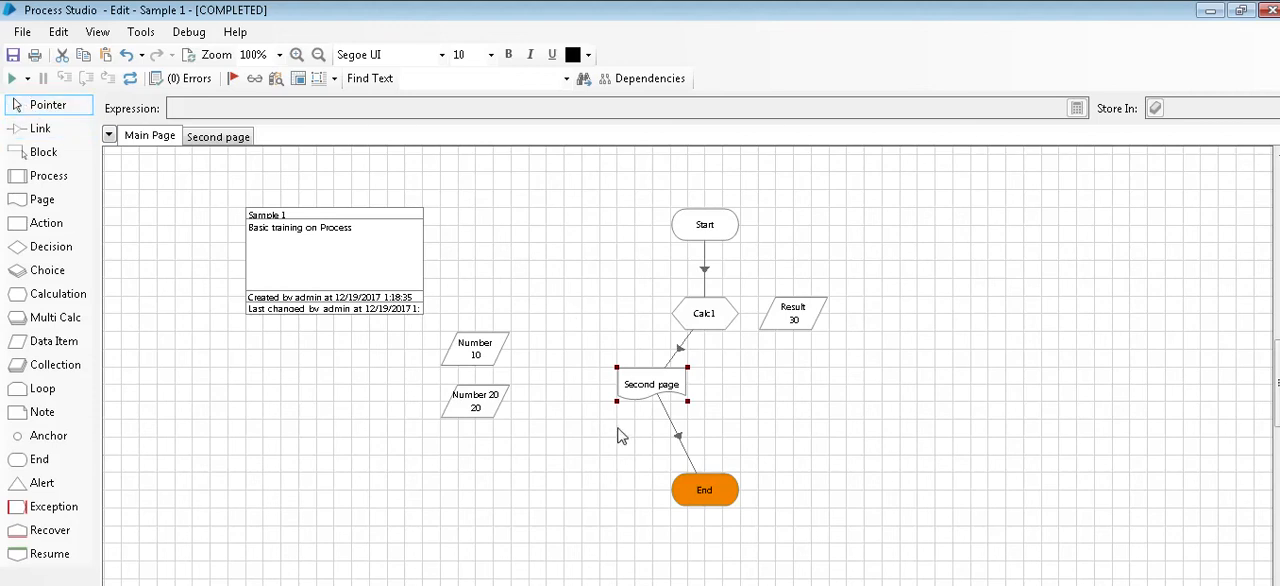
drag(639, 388, 699, 390)
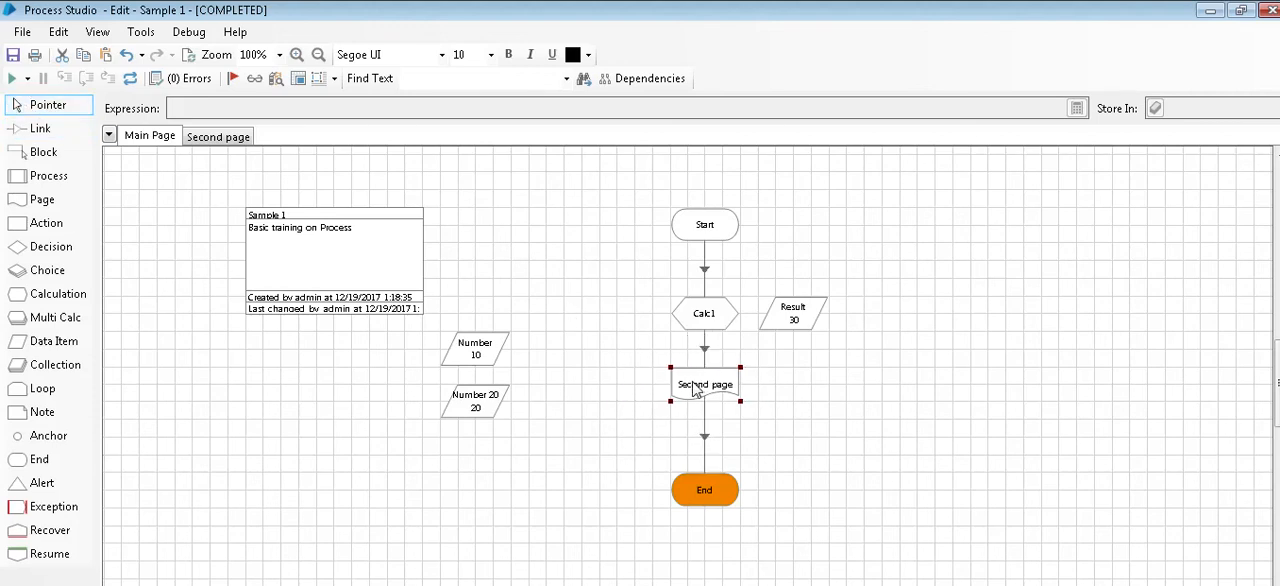
Step: Reset the process and run it with the Second page reference included
click(131, 80)
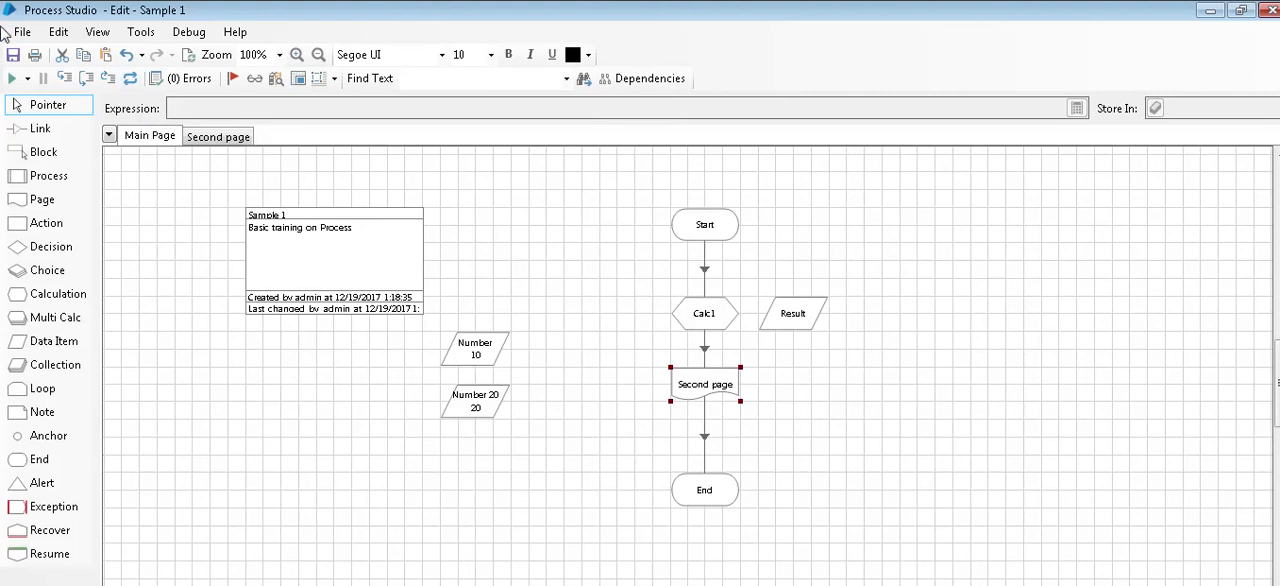
click(13, 79)
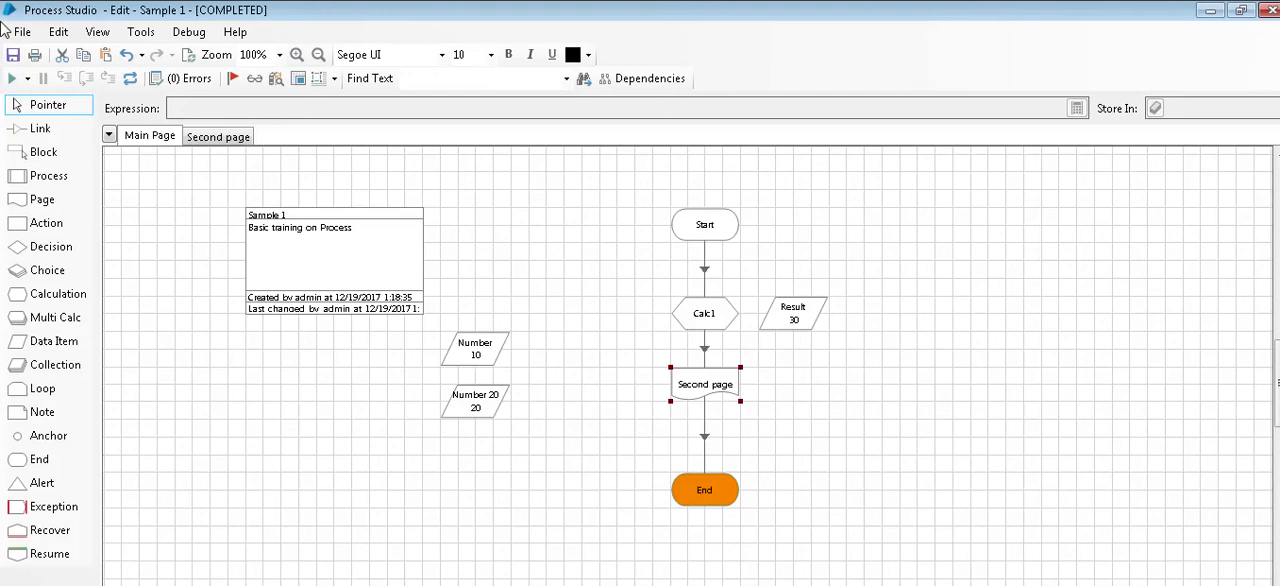
Step: Add a Decision stage between Second page and End, moving End further down to make room
drag(48, 256, 778, 450)
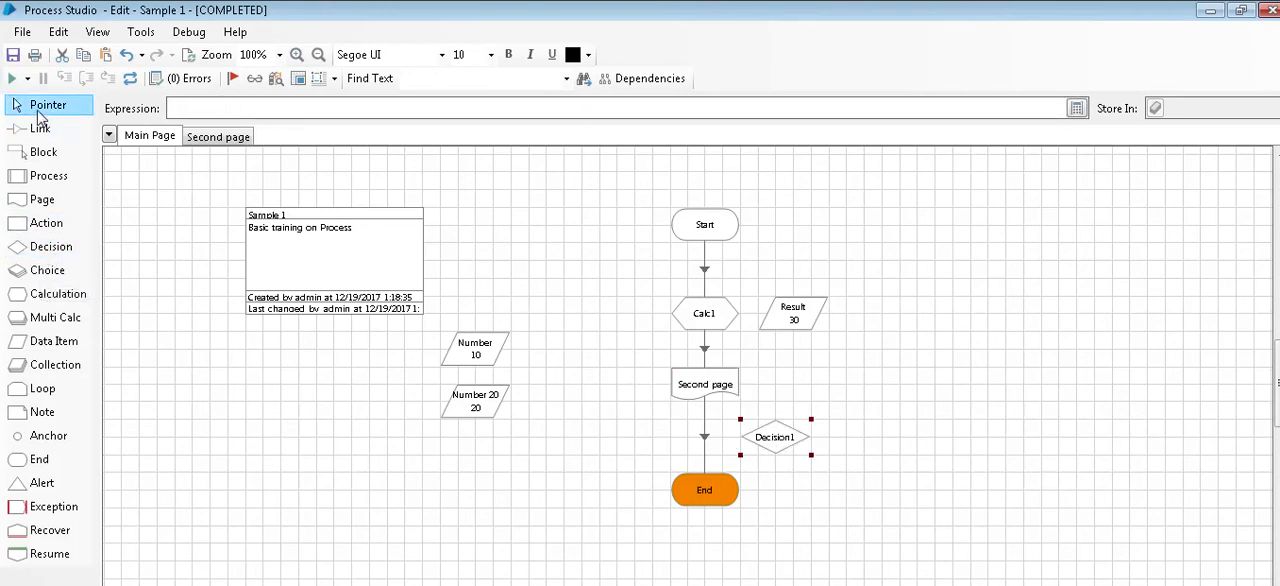
drag(722, 492, 712, 543)
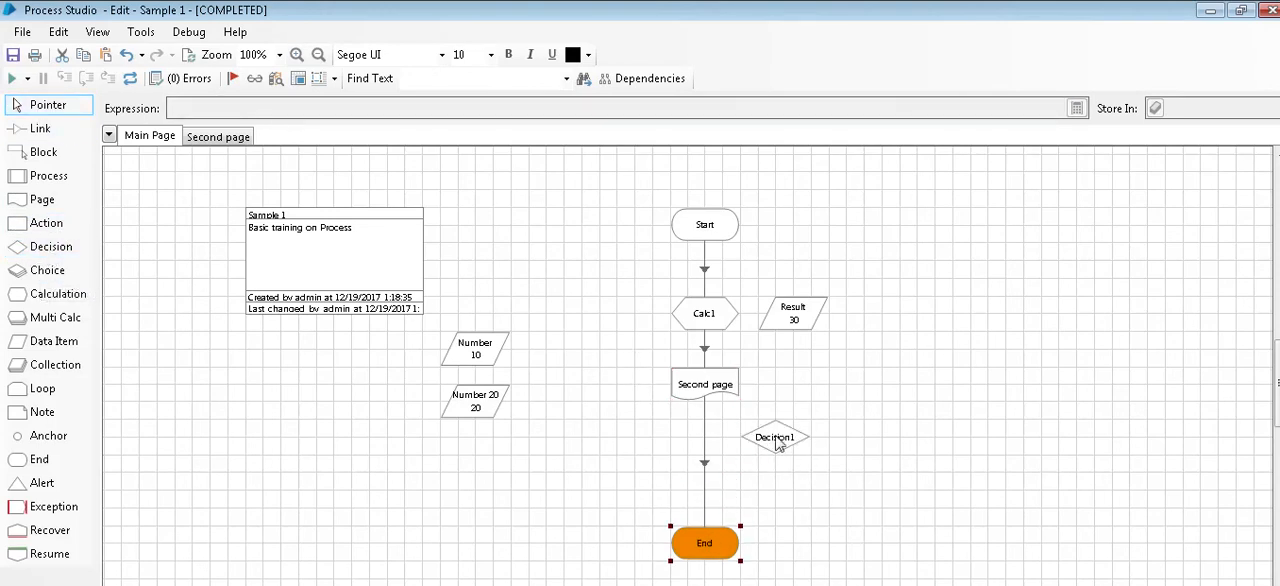
drag(780, 444, 708, 445)
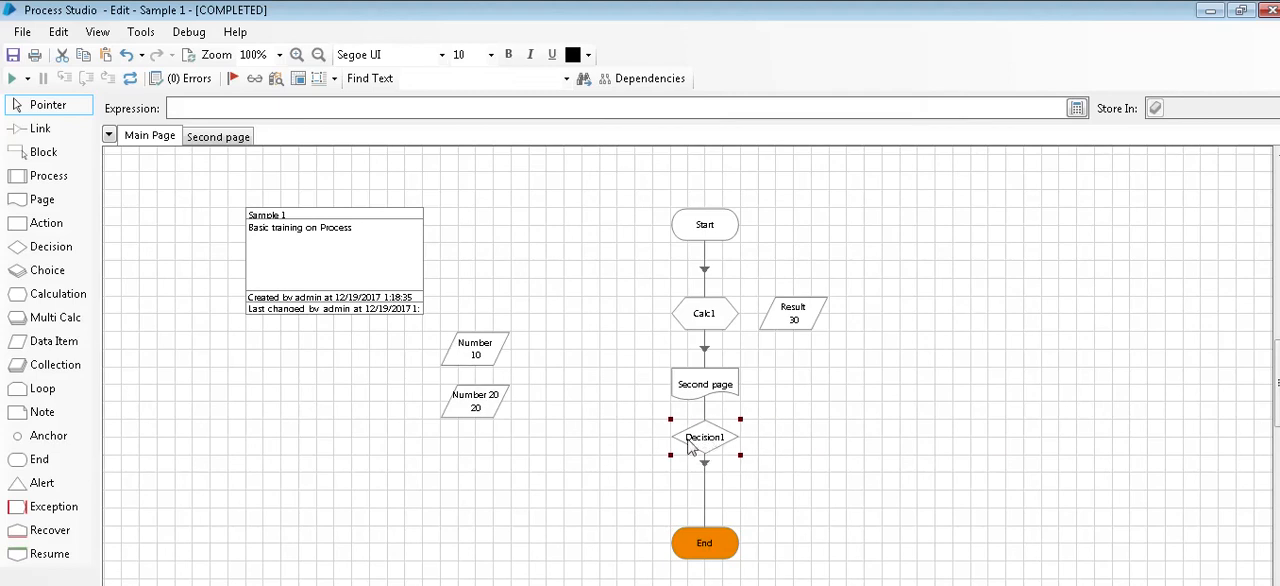
Step: Set the Decision1 expression to [Result]>[Number 20] using the number data items
double_click(703, 440)
click(507, 238)
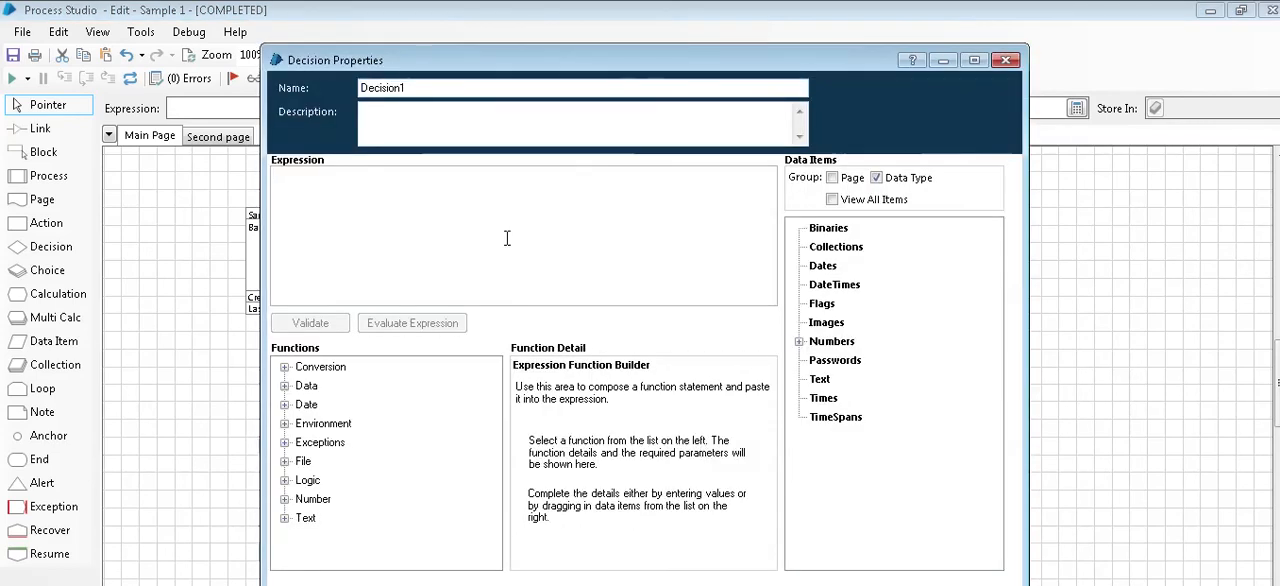
click(799, 342)
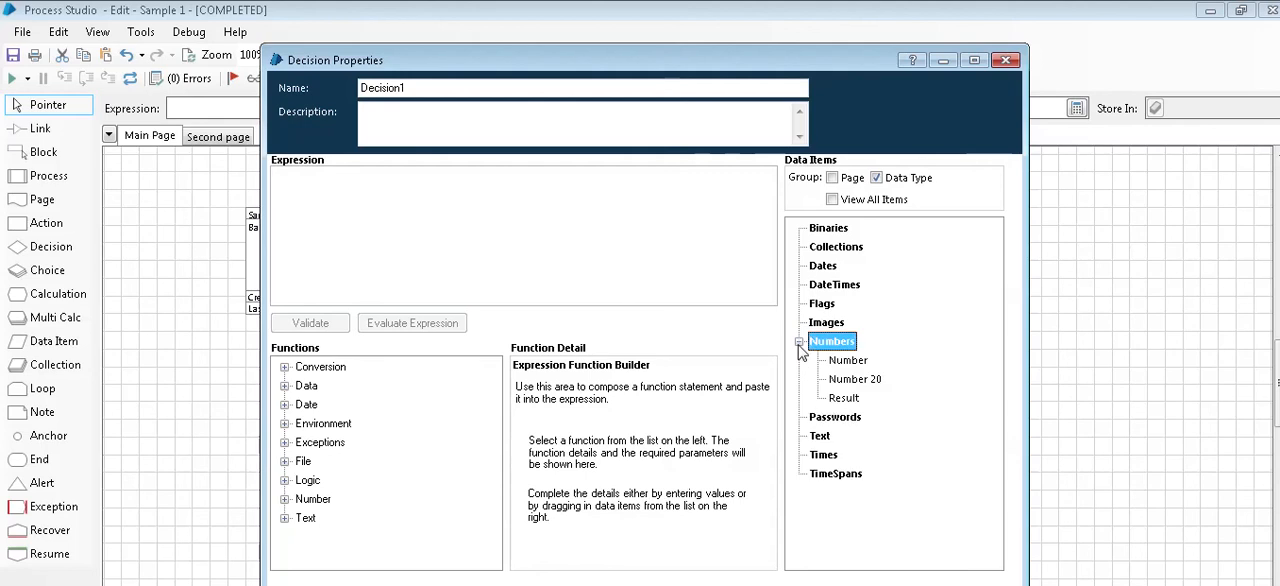
click(843, 398)
drag(845, 402, 535, 221)
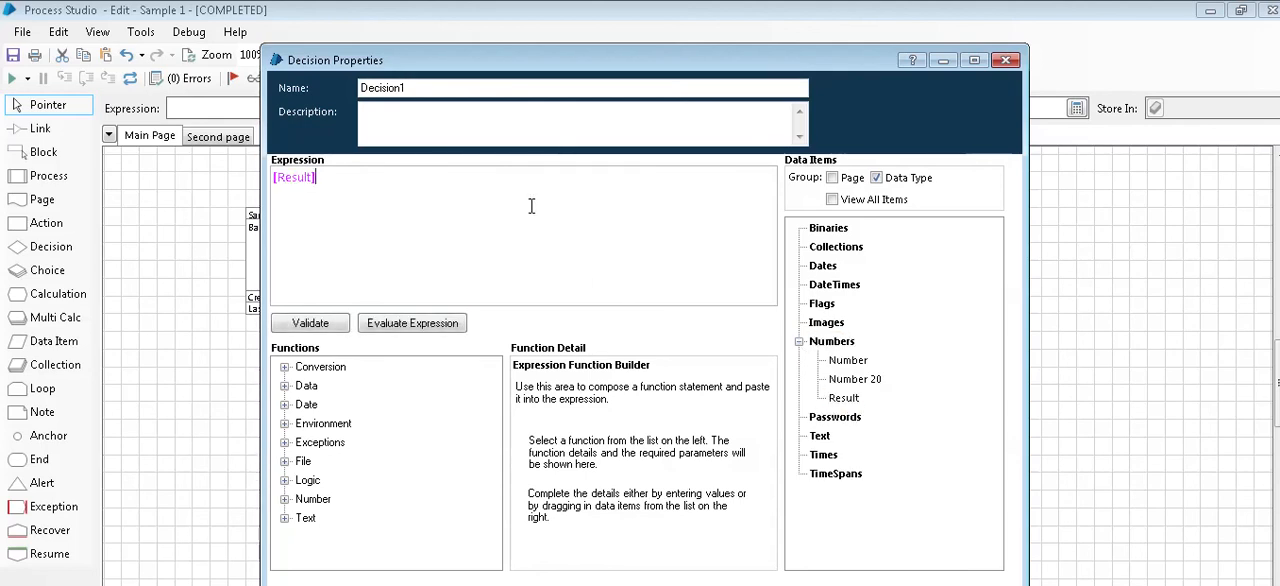
text(>)
click(856, 385)
drag(856, 385, 582, 202)
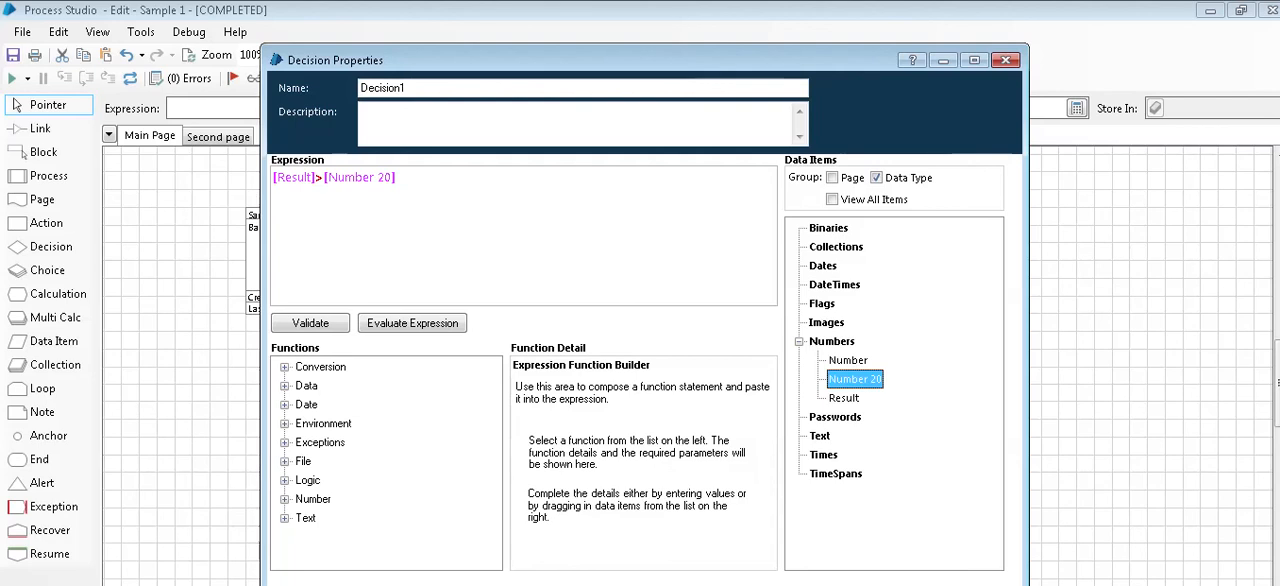
Step: Accept the Decision1 expression and link the Second page stage to Decision1
key(Return)
click(22, 128)
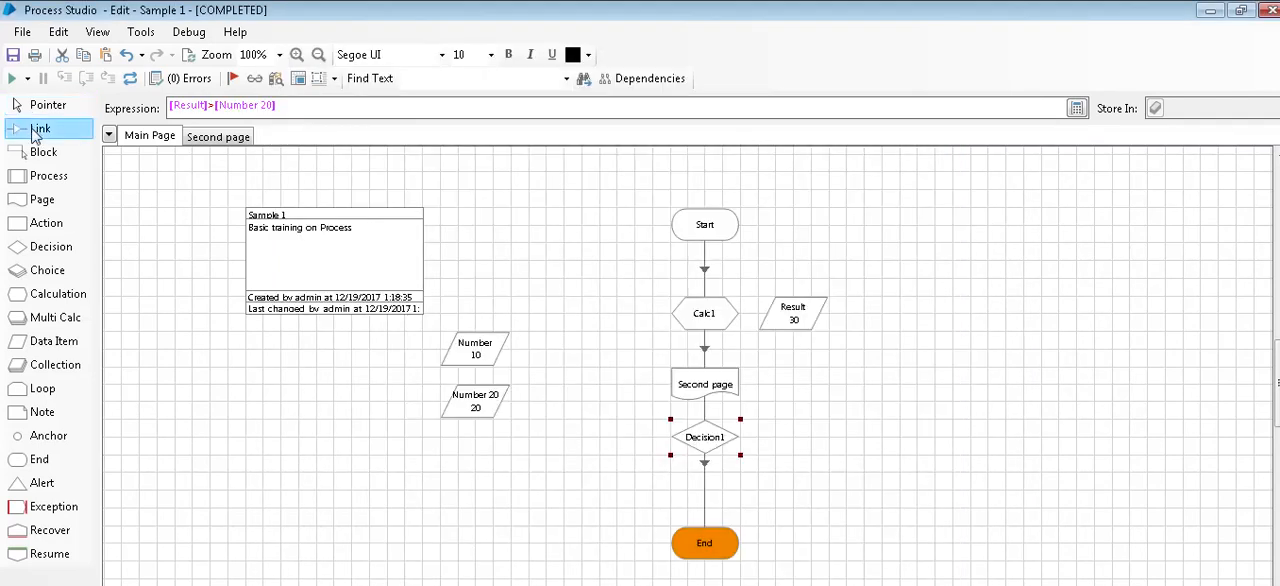
drag(698, 386, 708, 440)
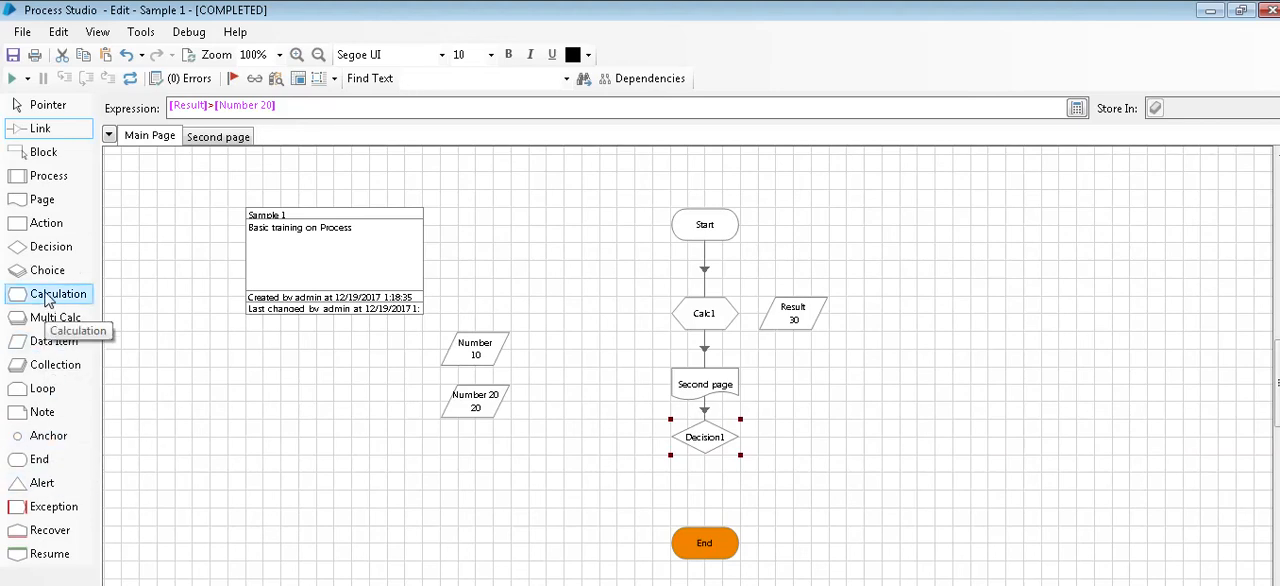
Step: Add a Calculation stage beside Decision1 and name it Number 20 is less than Result
drag(46, 299, 195, 275)
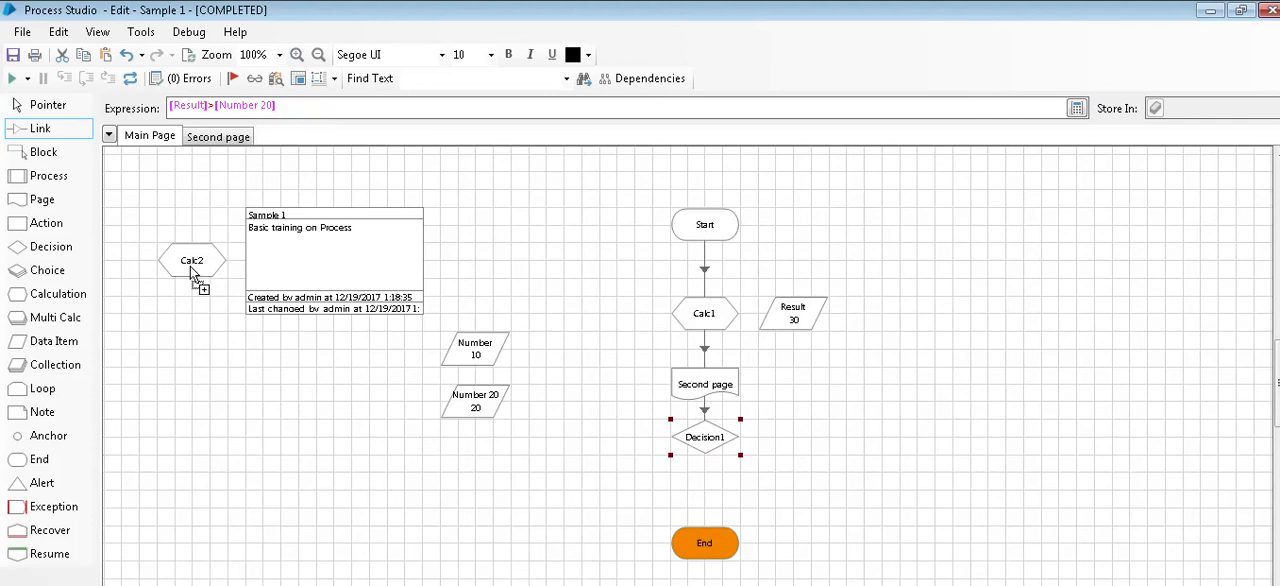
drag(62, 296, 826, 440)
double_click(826, 440)
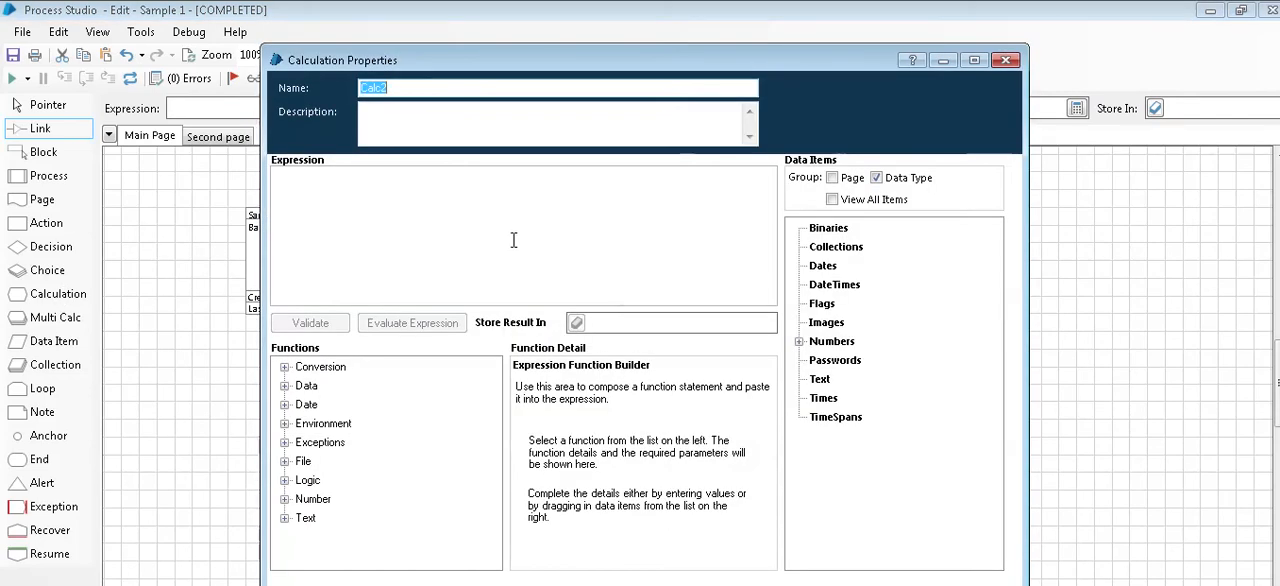
key(BackSpace)
text(Number 20 is less th)
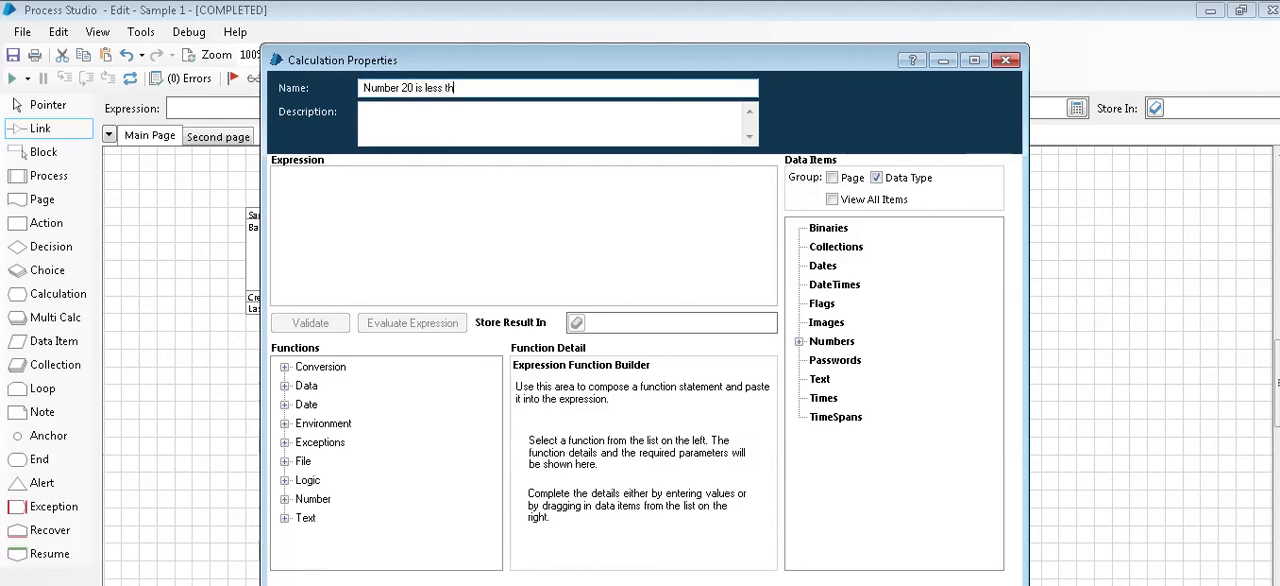
text(an Result)
Step: Set the new calculation's expression to True and store its result in a new data item named Flag
click(491, 248)
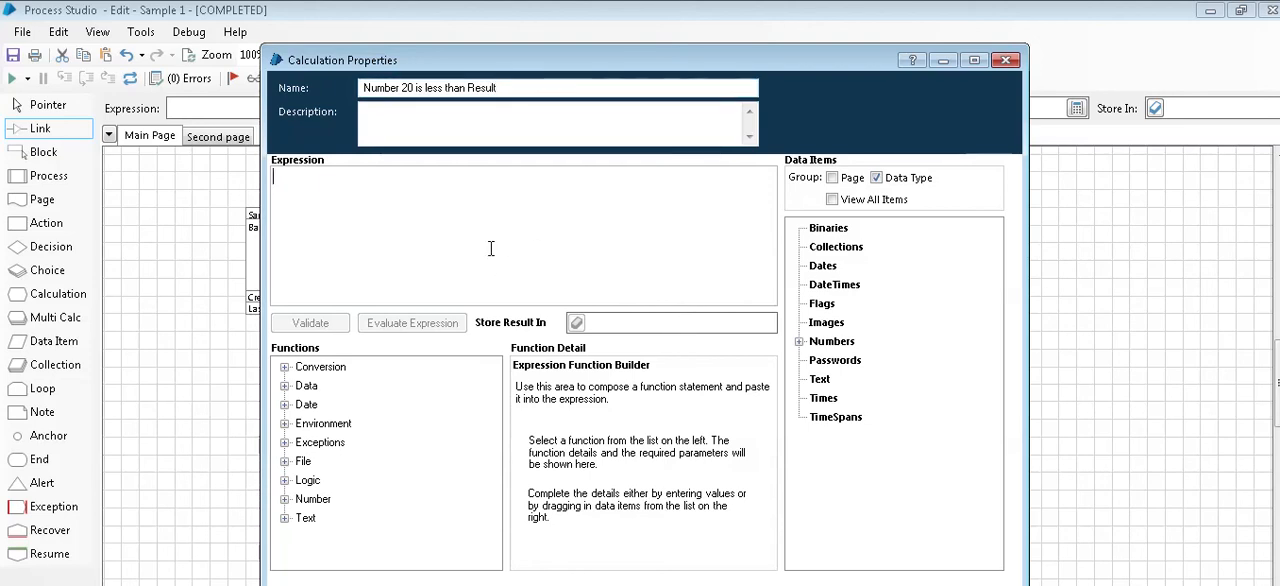
text(True)
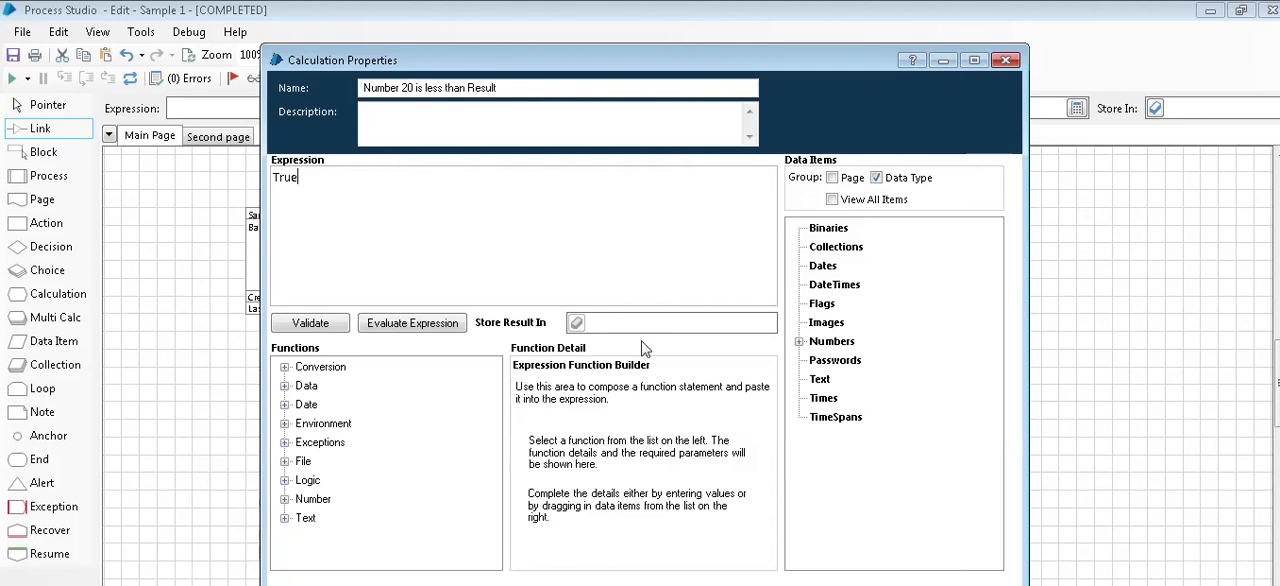
click(618, 323)
text(Flag)
click(577, 323)
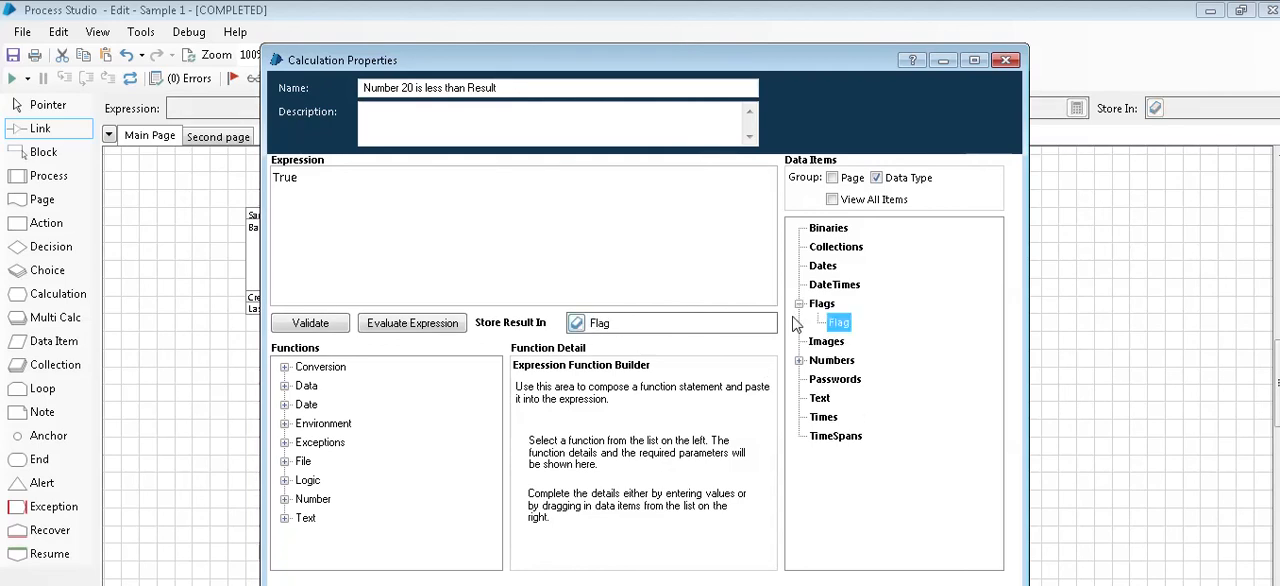
click(862, 584)
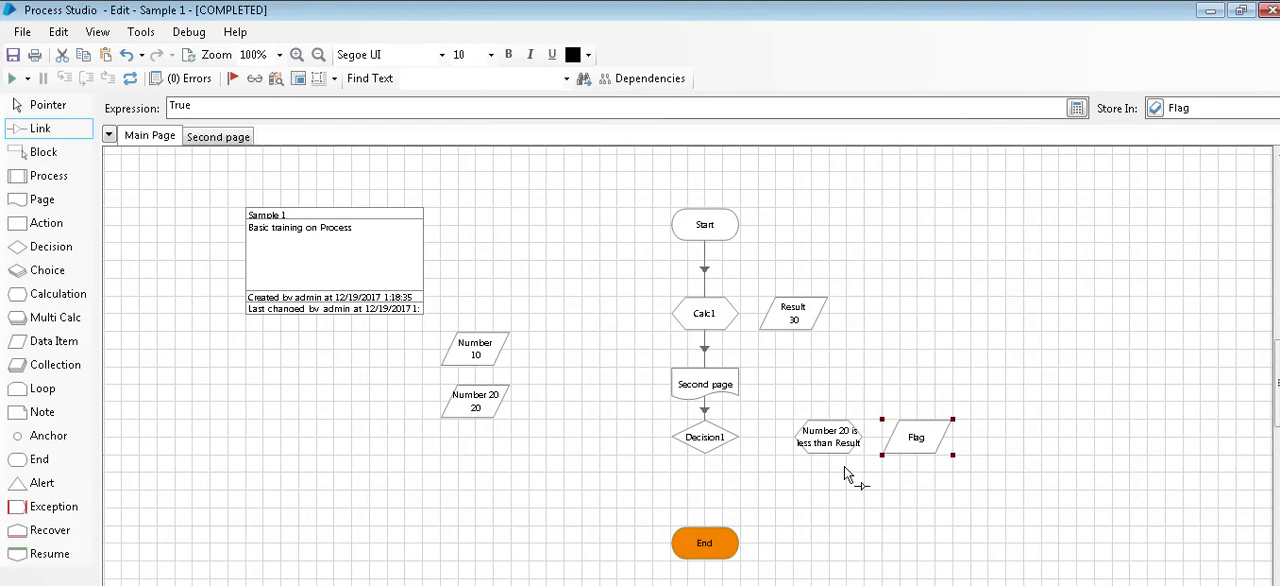
Step: Duplicate the Number 20 is less than Result calculation stage and place the copy between Decision1 and End
drag(808, 388, 832, 480)
key(ctrl+c)
key(ctrl+v)
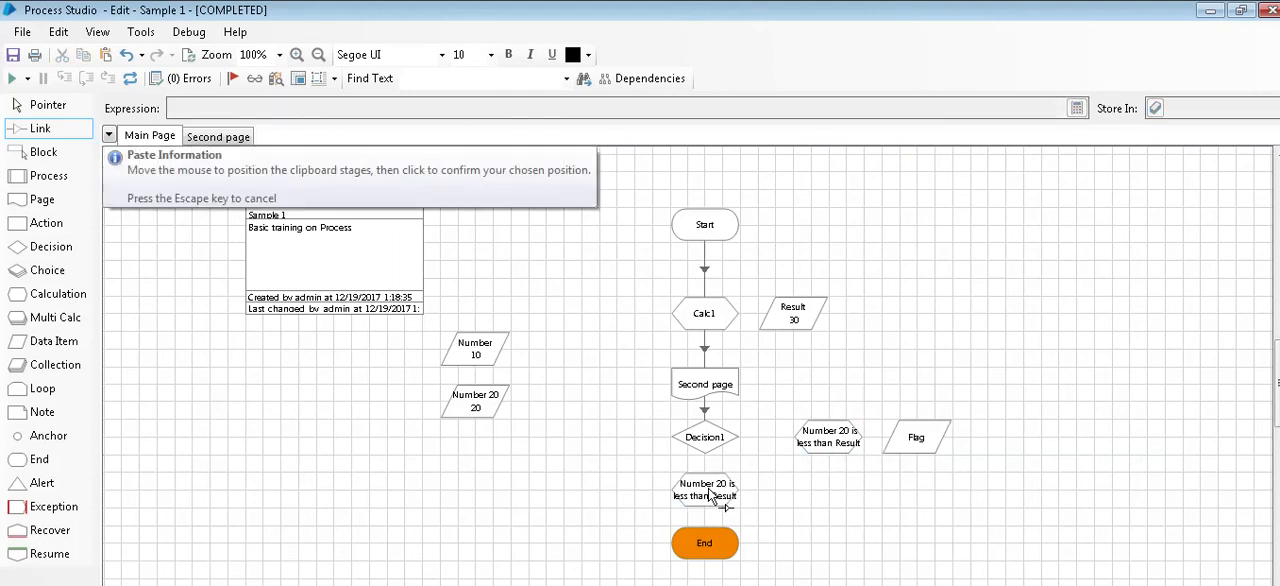
click(710, 495)
Step: Set the copied calculation's expression to False and rename it Number 20 is Greate than Result
double_click(710, 495)
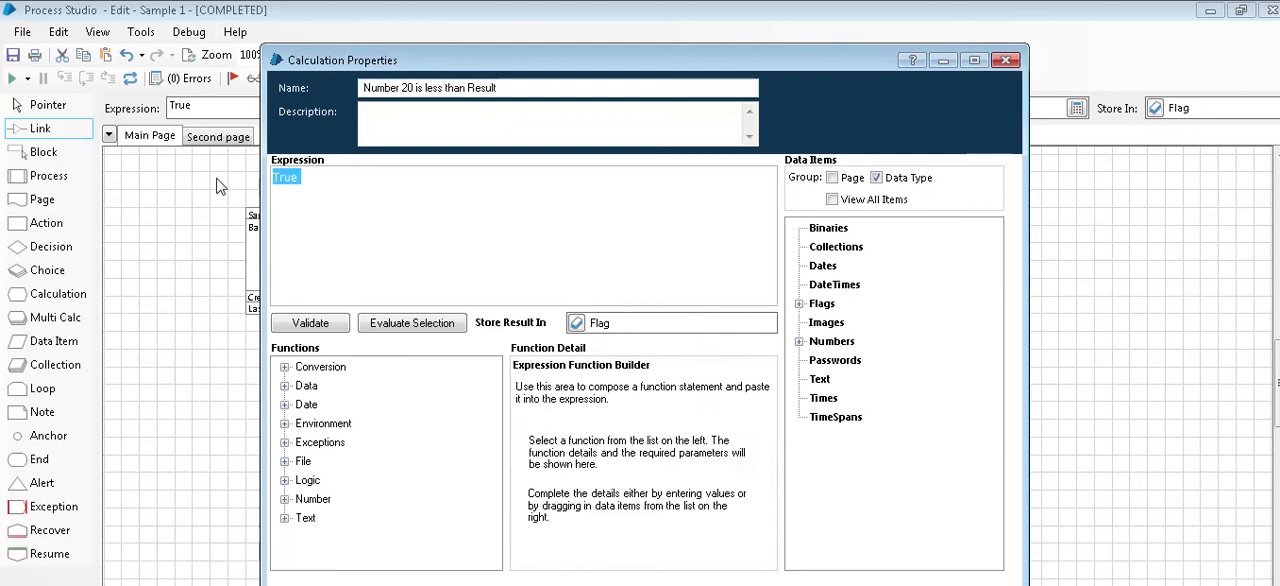
text(False)
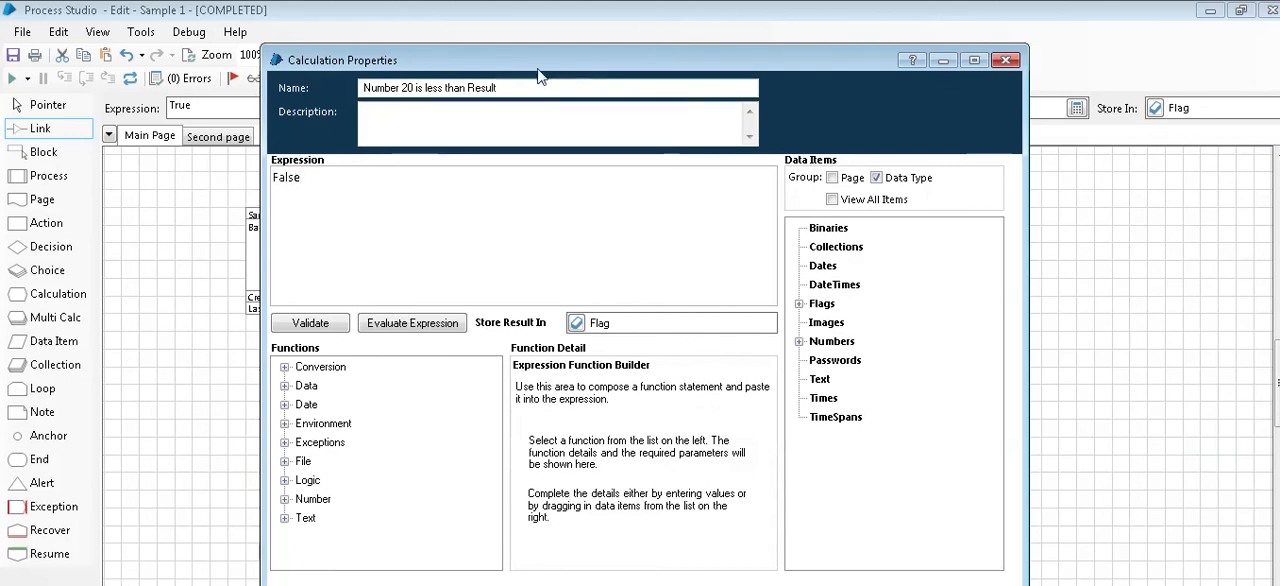
double_click(436, 88)
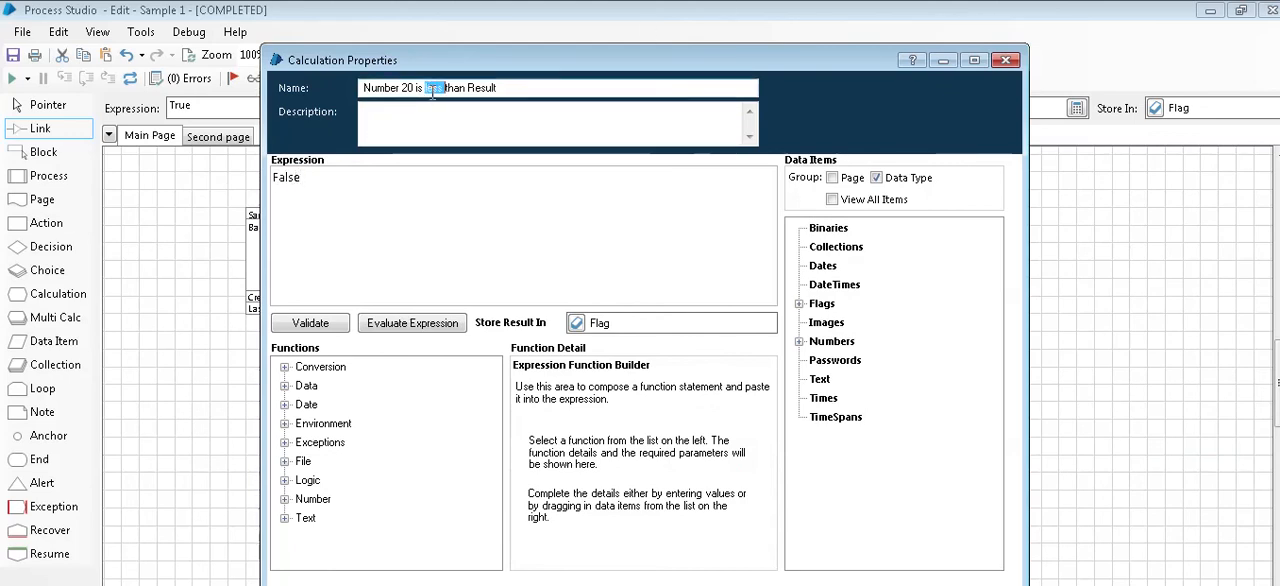
text(Freate)
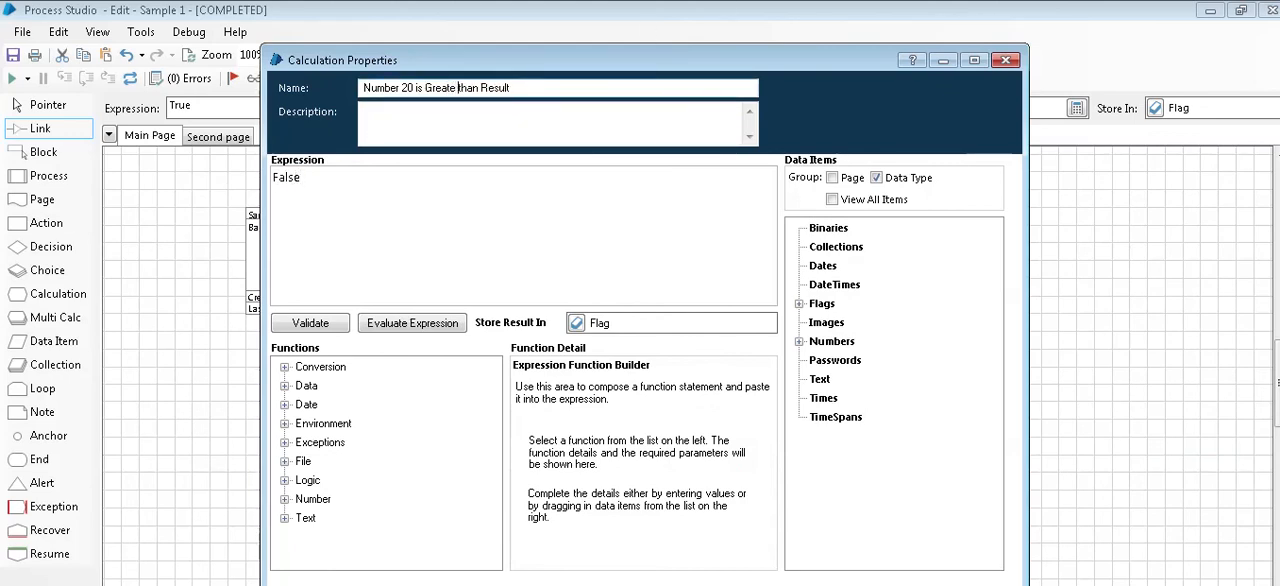
click(886, 584)
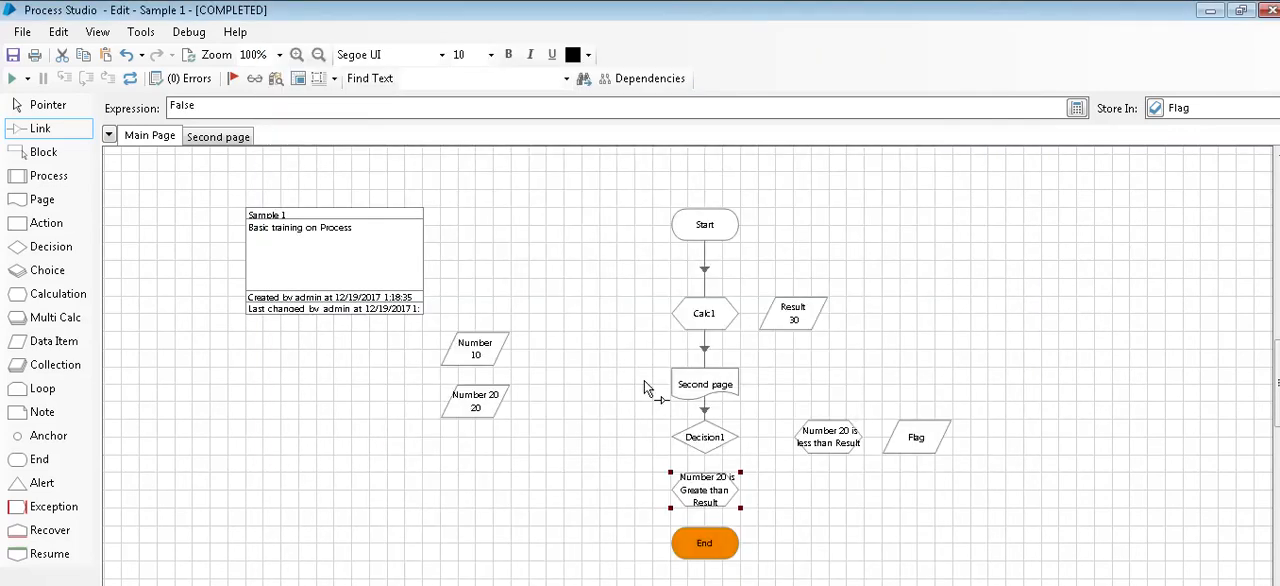
Step: Evaluate the Decision1 expression with Result 30 and Number 20 set to 20 as temporary values
double_click(706, 444)
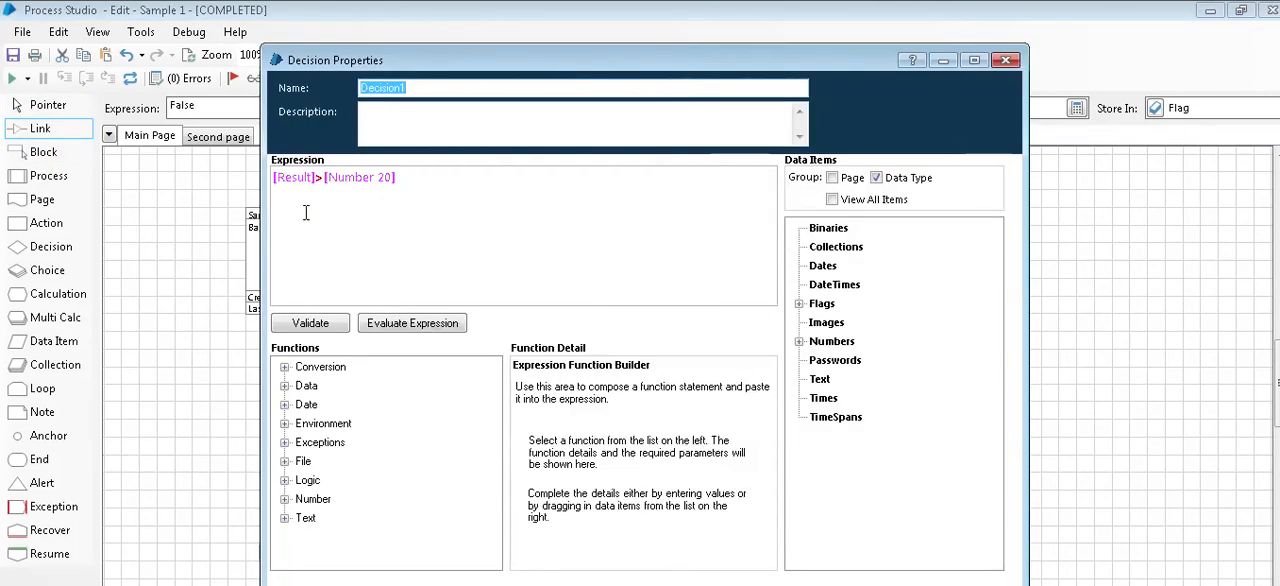
click(405, 330)
click(512, 418)
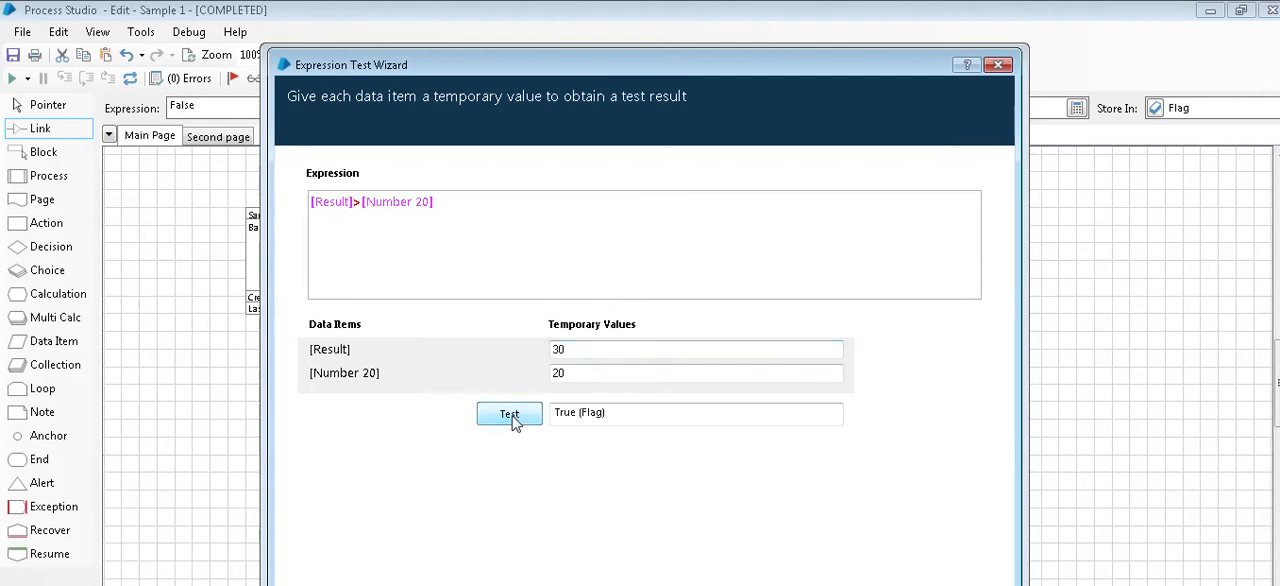
click(960, 585)
click(890, 585)
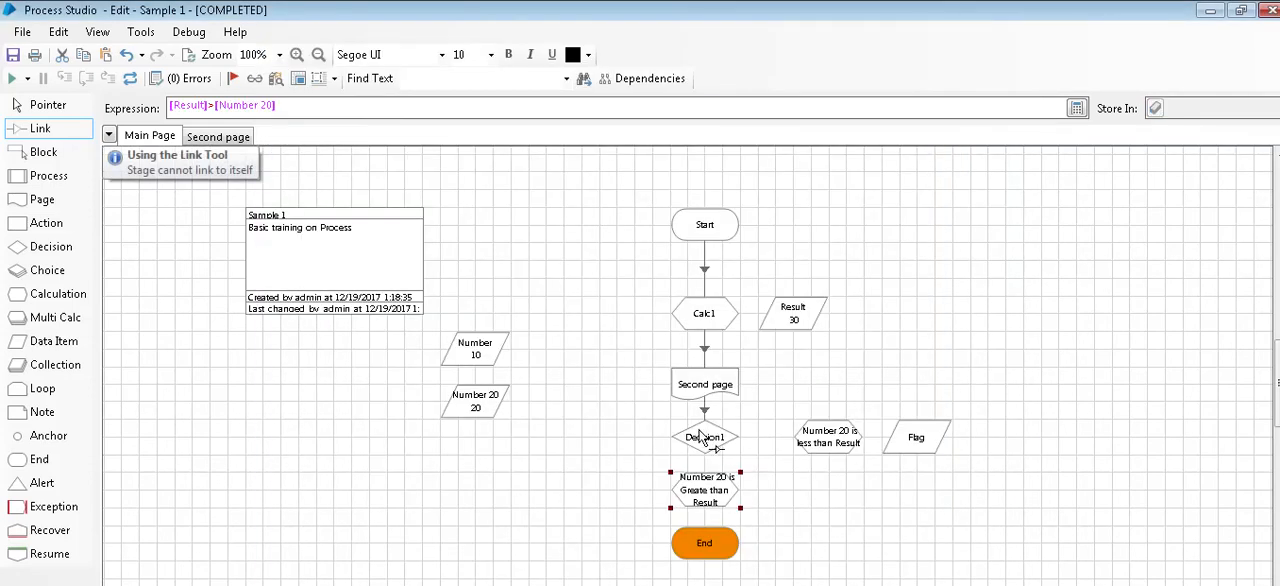
Step: Link Decision1's Yes branch to the less-than calculation and No to the greater-than one, connecting both to End with an anchor on the Yes path
drag(700, 437, 823, 437)
mouse_move(703, 445)
mouse_down()
mouse_move(714, 494)
mouse_move(703, 546)
mouse_up()
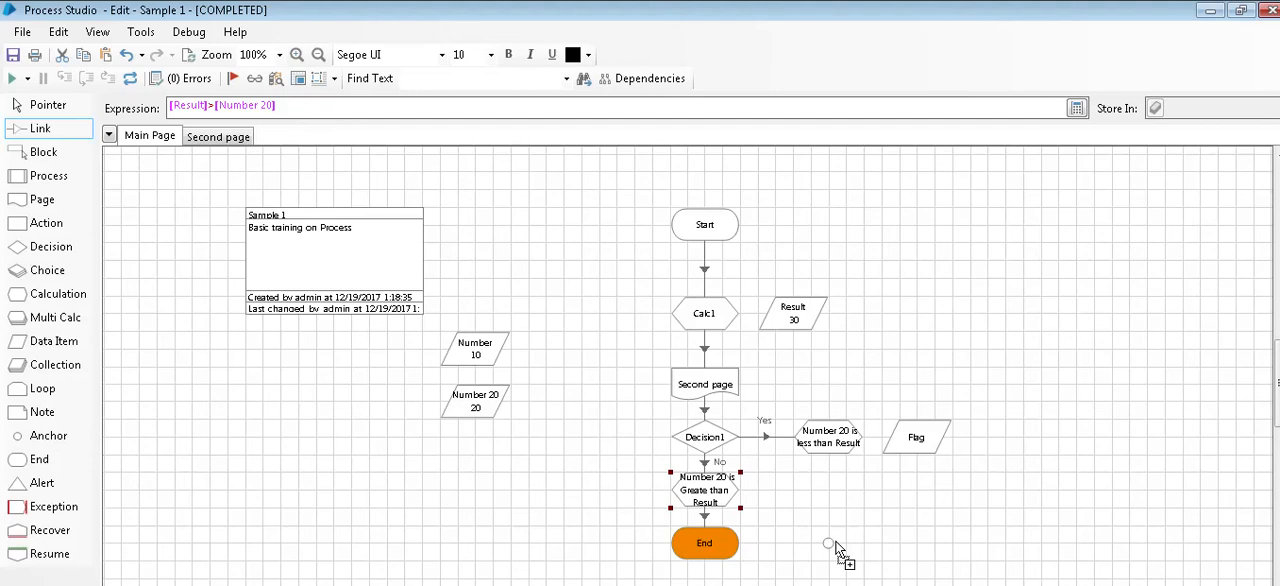
drag(836, 543, 836, 543)
mouse_move(826, 449)
mouse_down()
mouse_move(825, 546)
mouse_move(718, 543)
mouse_up()
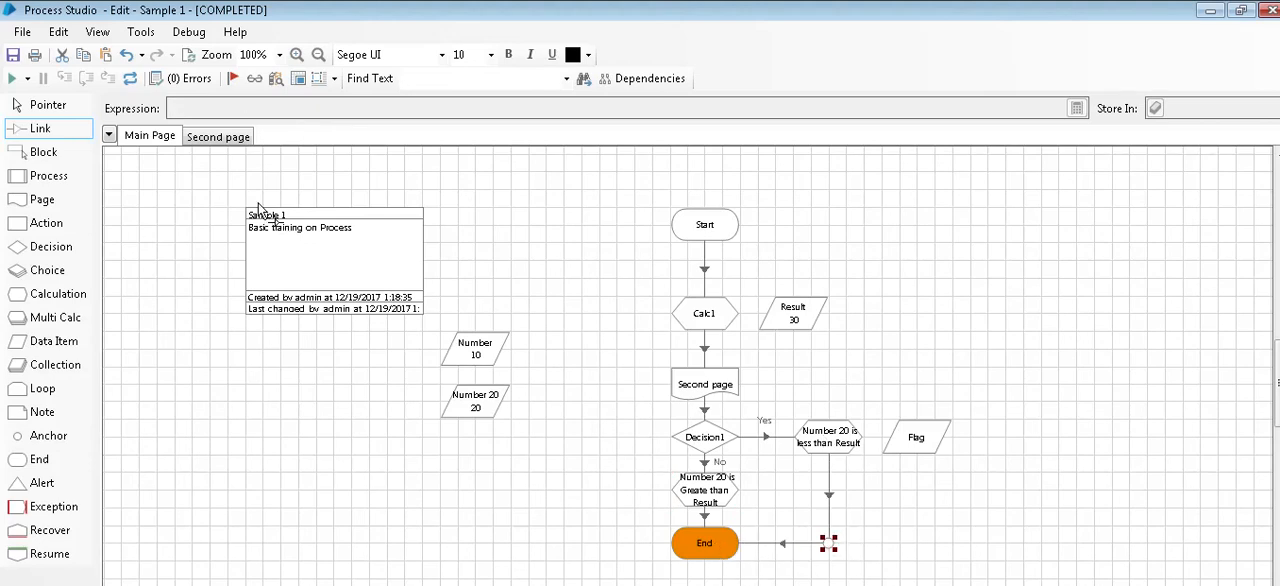
Step: Reset the process and run it with the decision branches and flag calculations in place
click(129, 79)
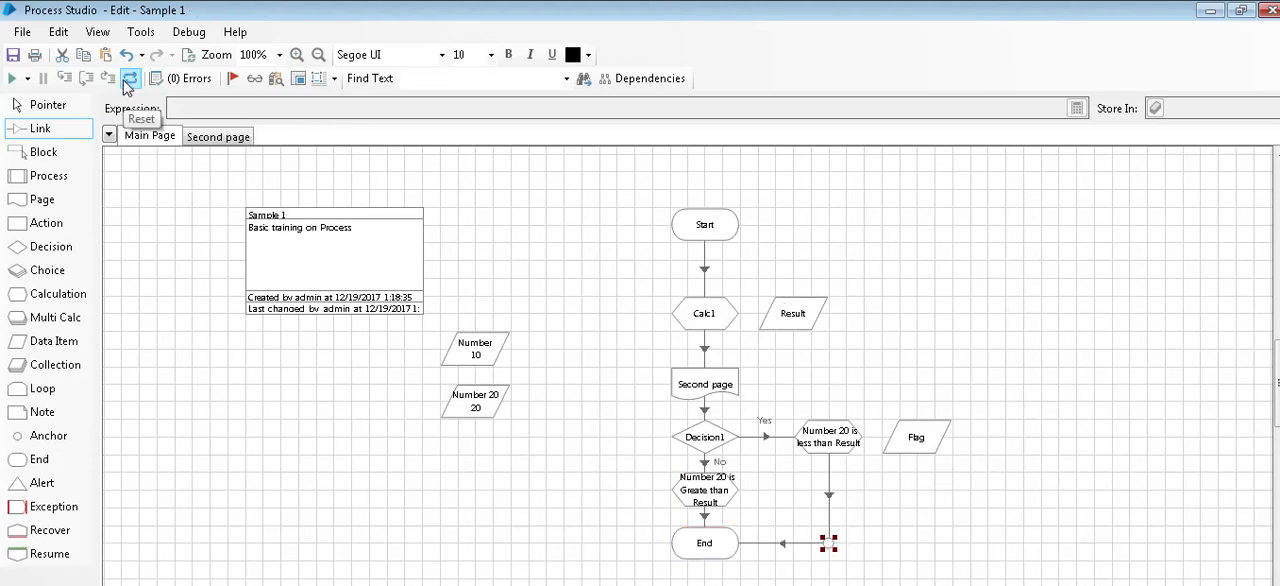
click(13, 80)
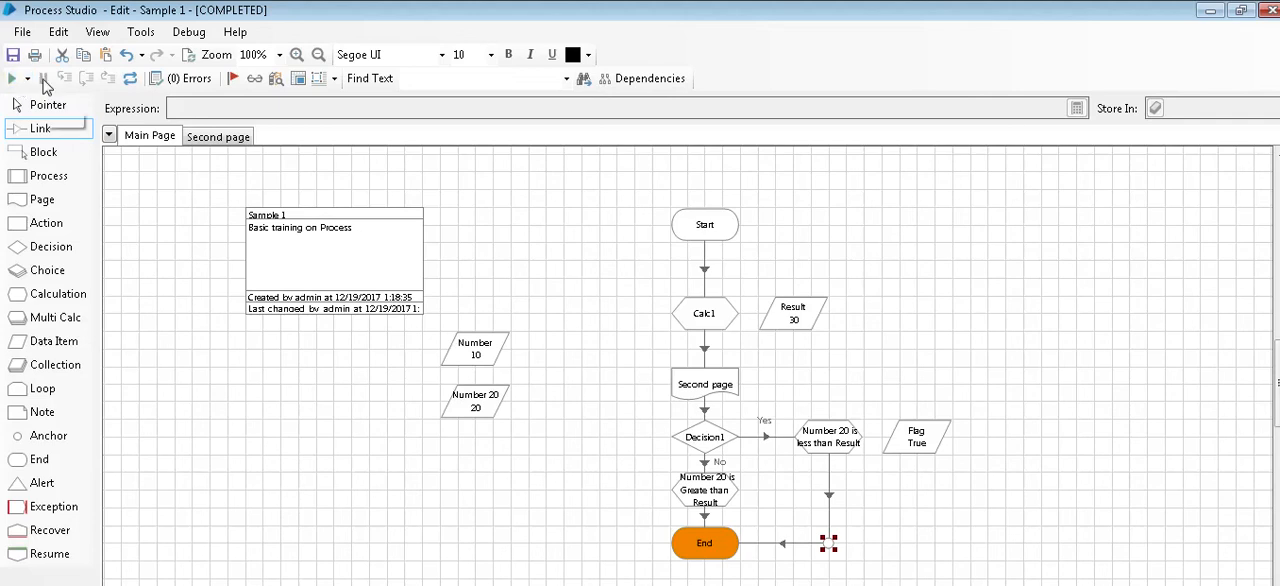
mouse_move(627, 8)
mouse_move(500, 6)
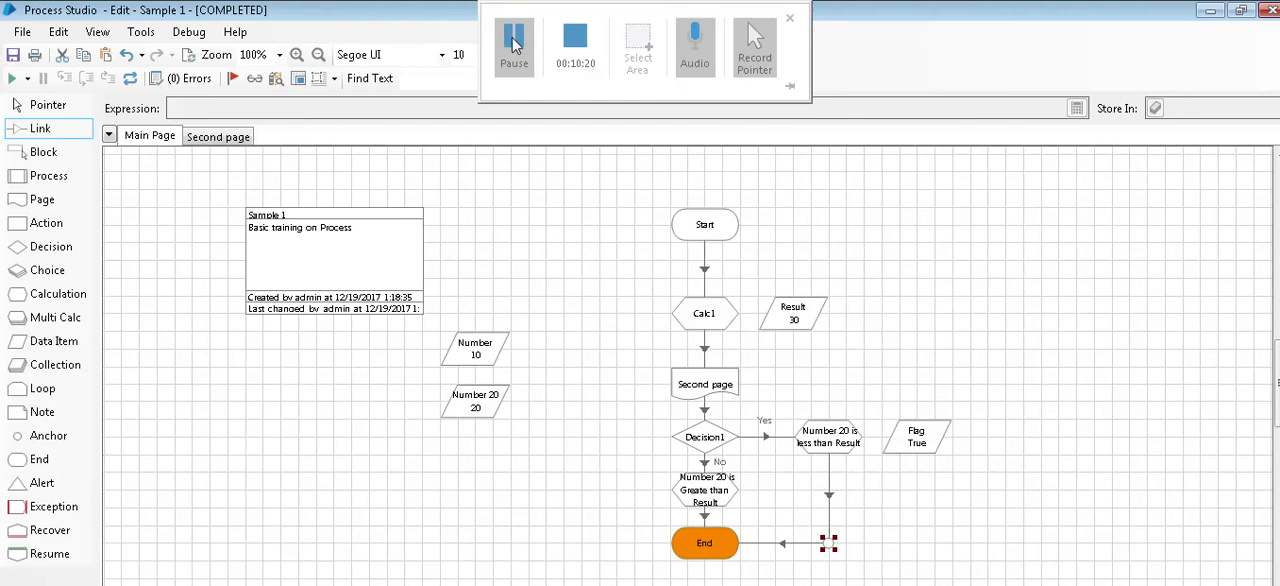